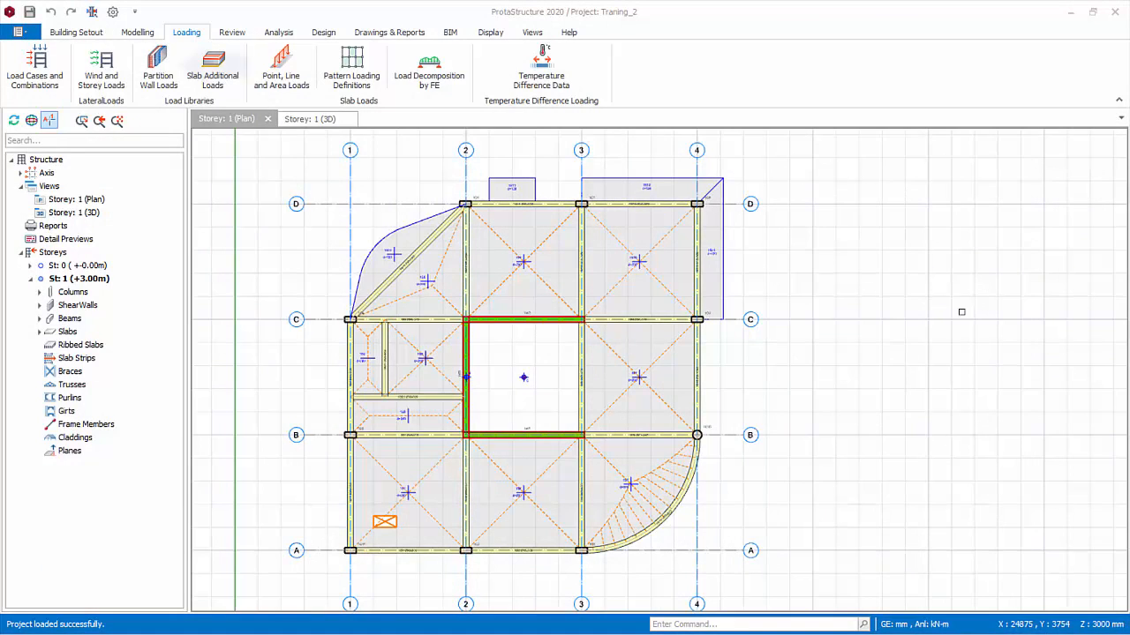
Open the partition wall loads library and add a material named Glass with a unit weight of 80 kN/m3
{"action": "left_click", "coordinate": [159, 78]}
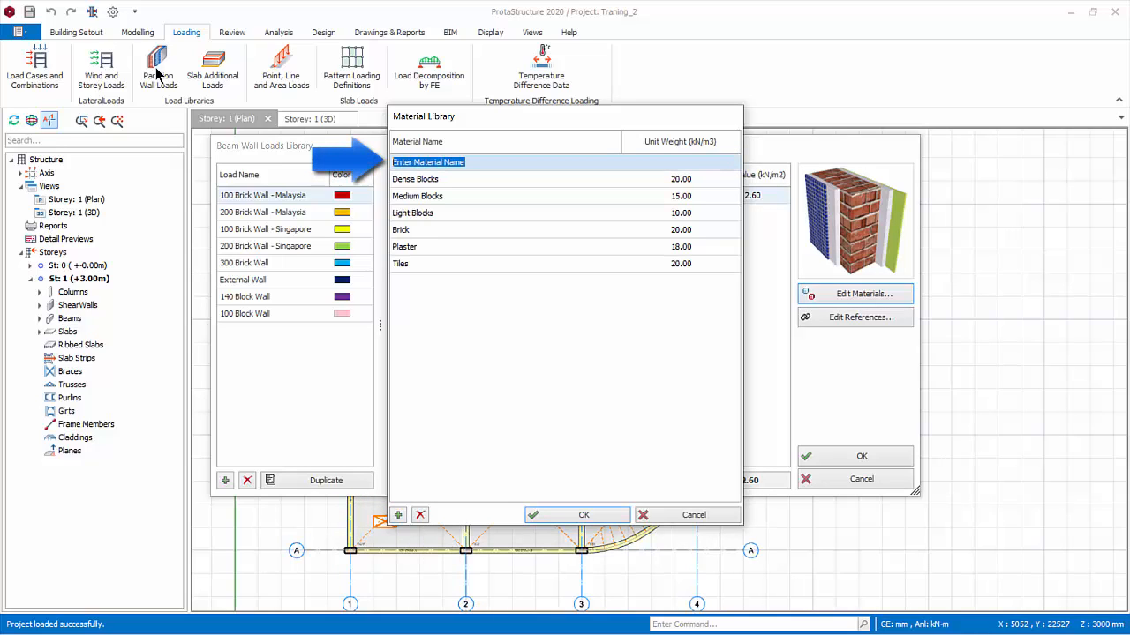
{"action": "type", "text": "Glass"}
{"action": "key", "text": "Tab"}
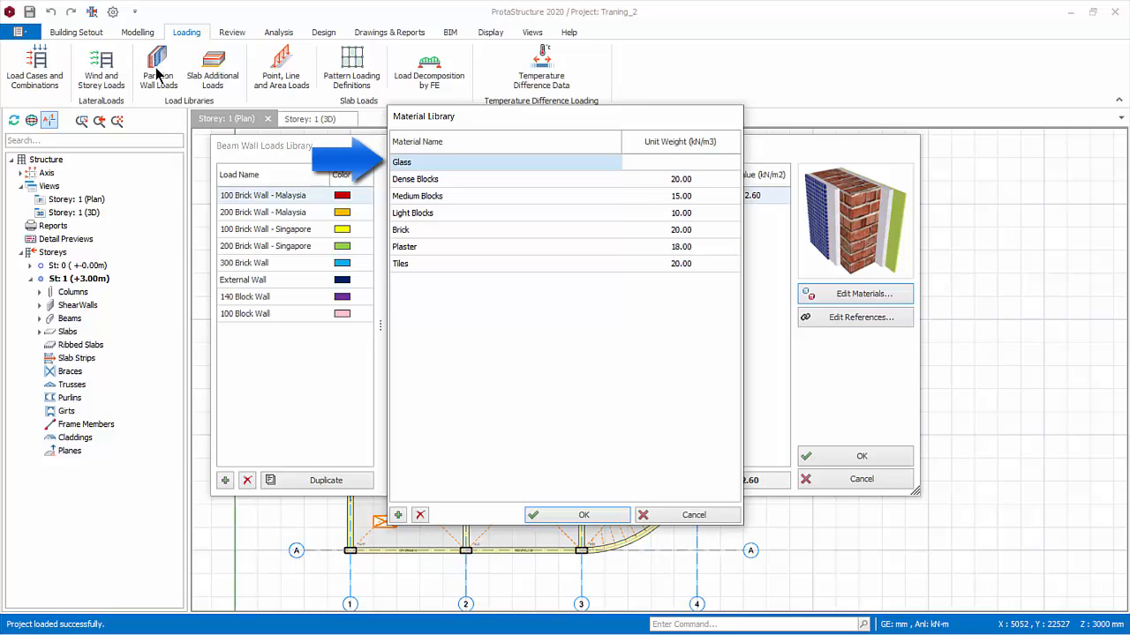
{"action": "type", "text": "80"}
{"action": "key", "text": "Return"}
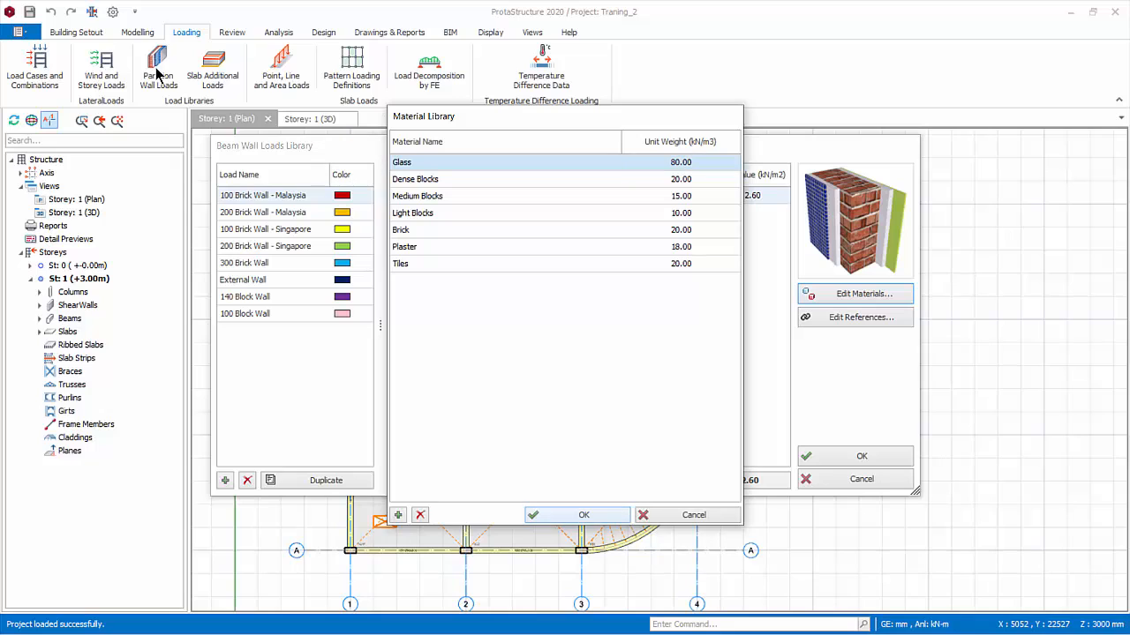
{"action": "key", "text": "Return"}
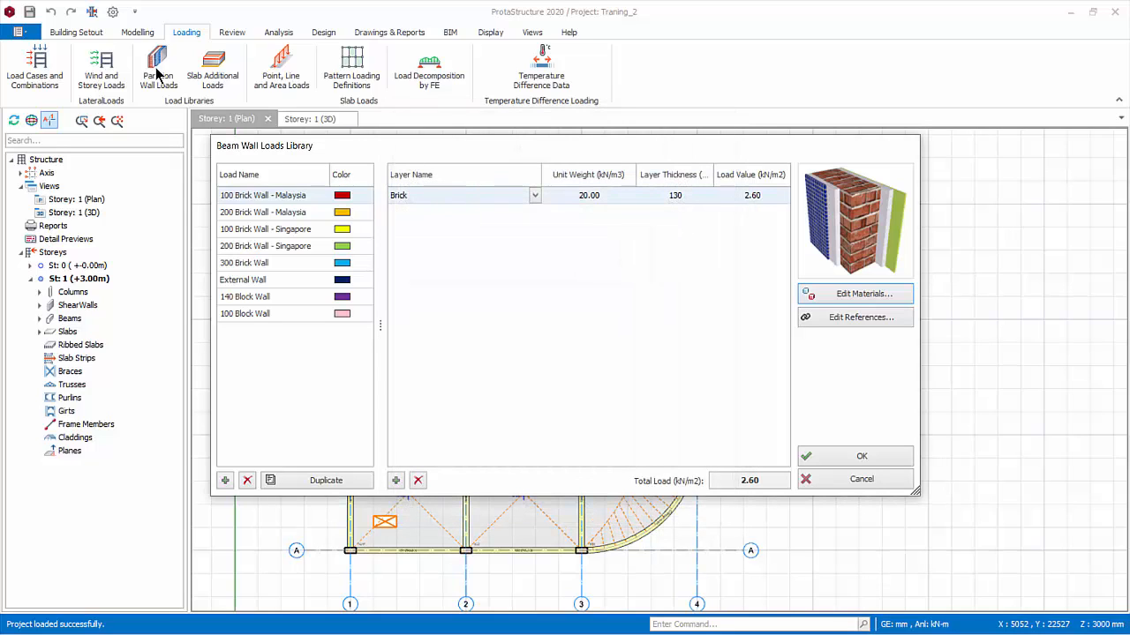
Add a wall load named "30mm Glass" to the library and give it the web colour RosyBrown
{"action": "left_click", "coordinate": [683, 195]}
{"action": "double_click", "coordinate": [676, 195]}
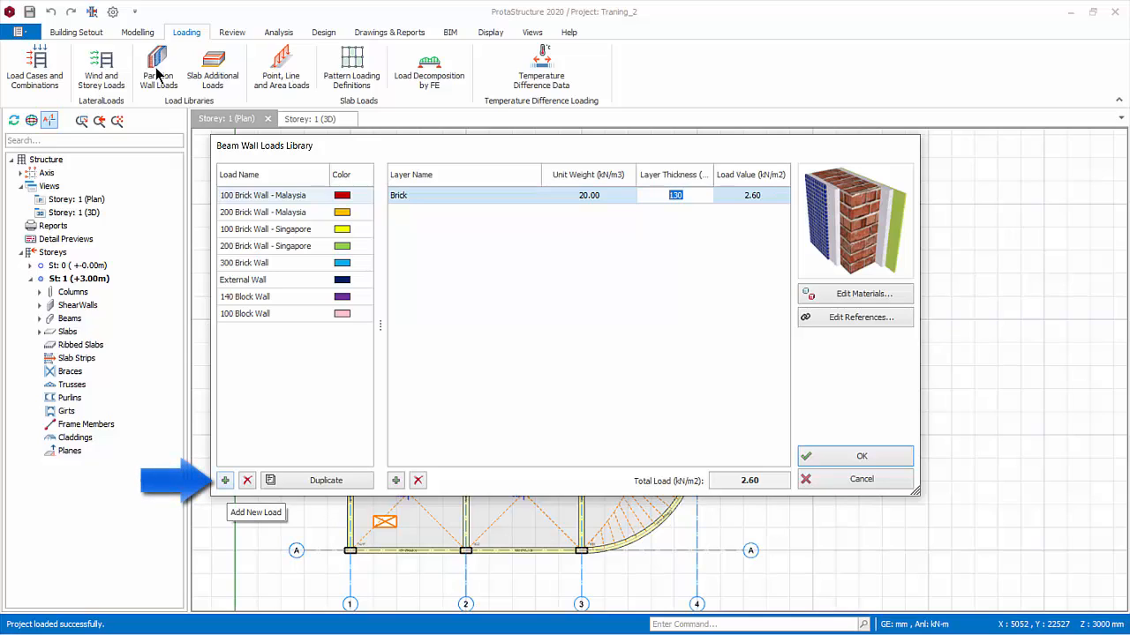
{"action": "left_click", "coordinate": [226, 480]}
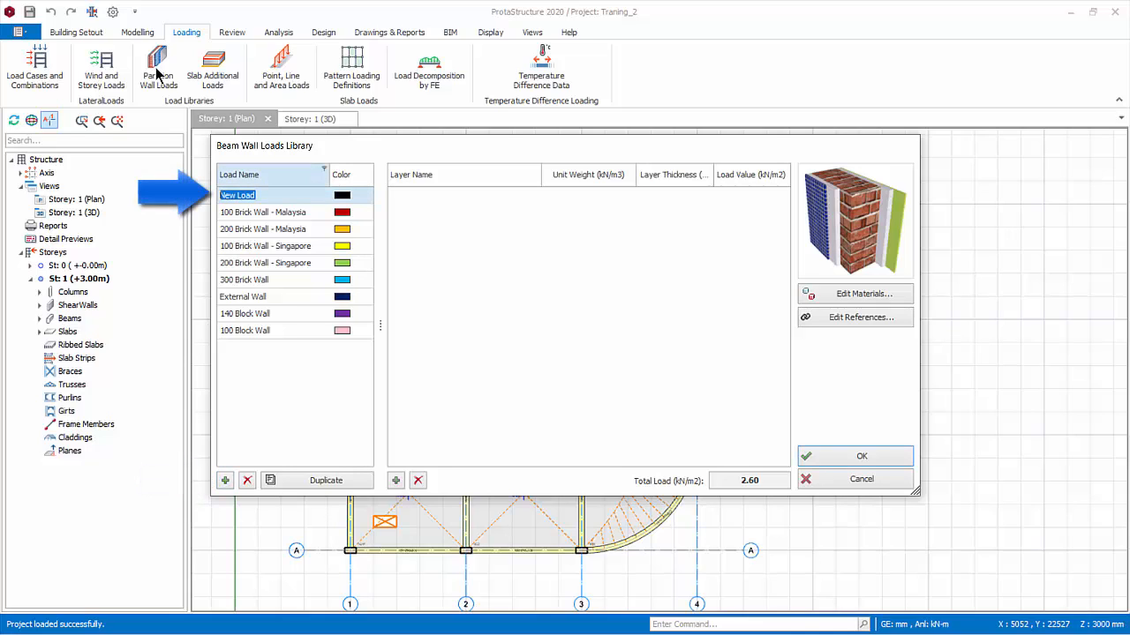
{"action": "type", "text": "30mm "}
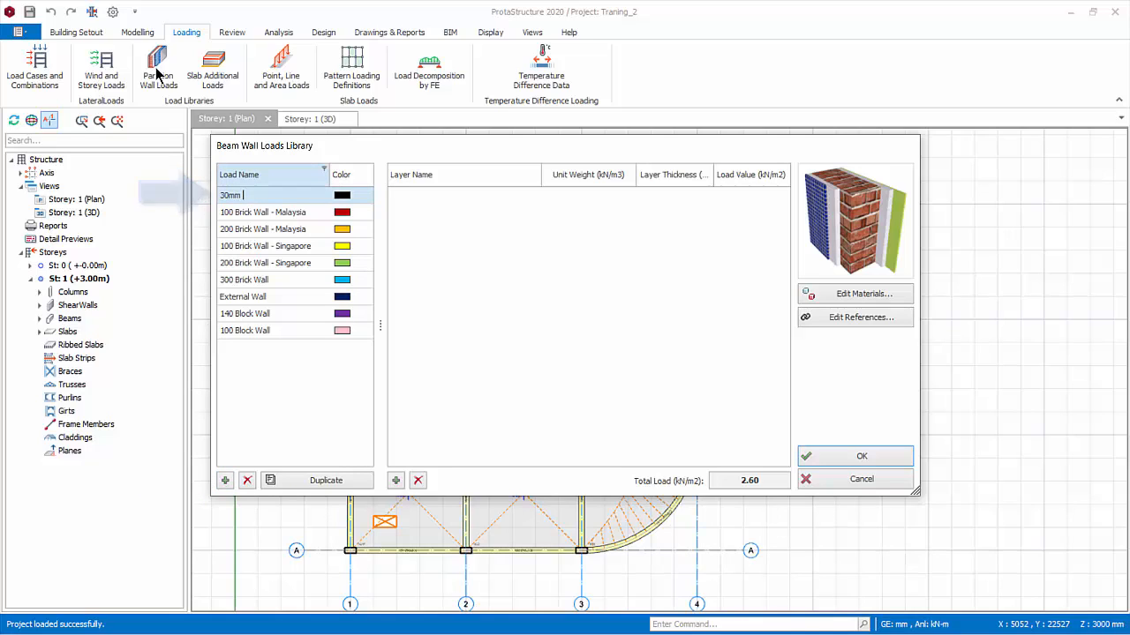
{"action": "type", "text": "Glass"}
{"action": "key", "text": "Tab"}
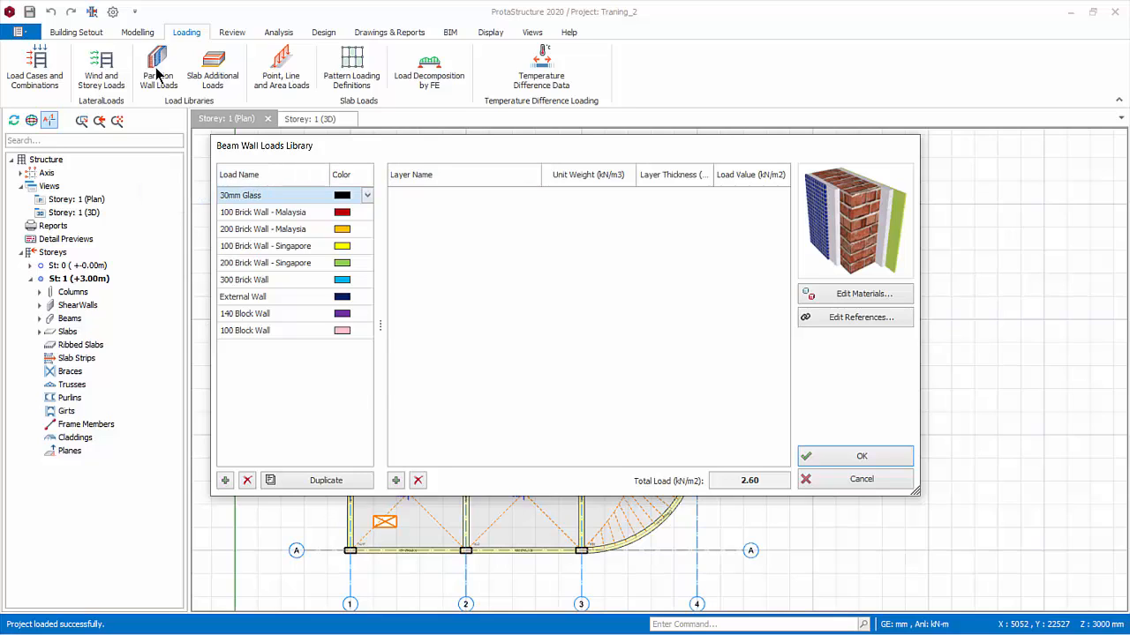
{"action": "key", "text": "alt+Down"}
{"action": "left_click_drag", "start_coordinate": [518, 239], "coordinate": [518, 249]}
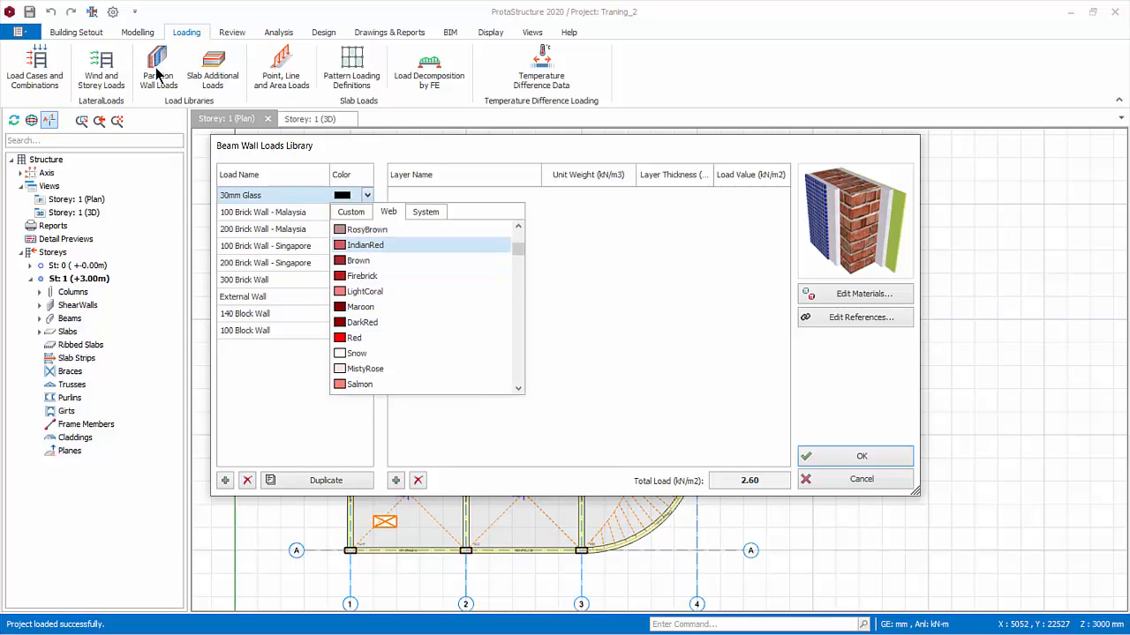
{"action": "left_click", "coordinate": [362, 230]}
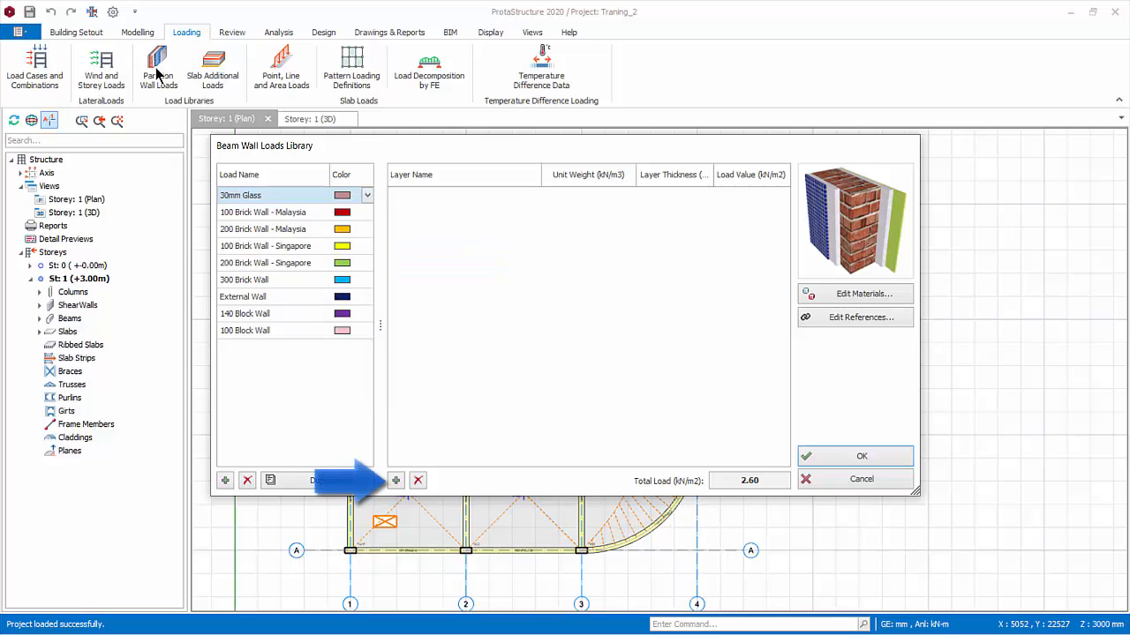
Add a Glass layer with a thickness of 30 mm to the 30mm Glass load
{"action": "left_click", "coordinate": [396, 480]}
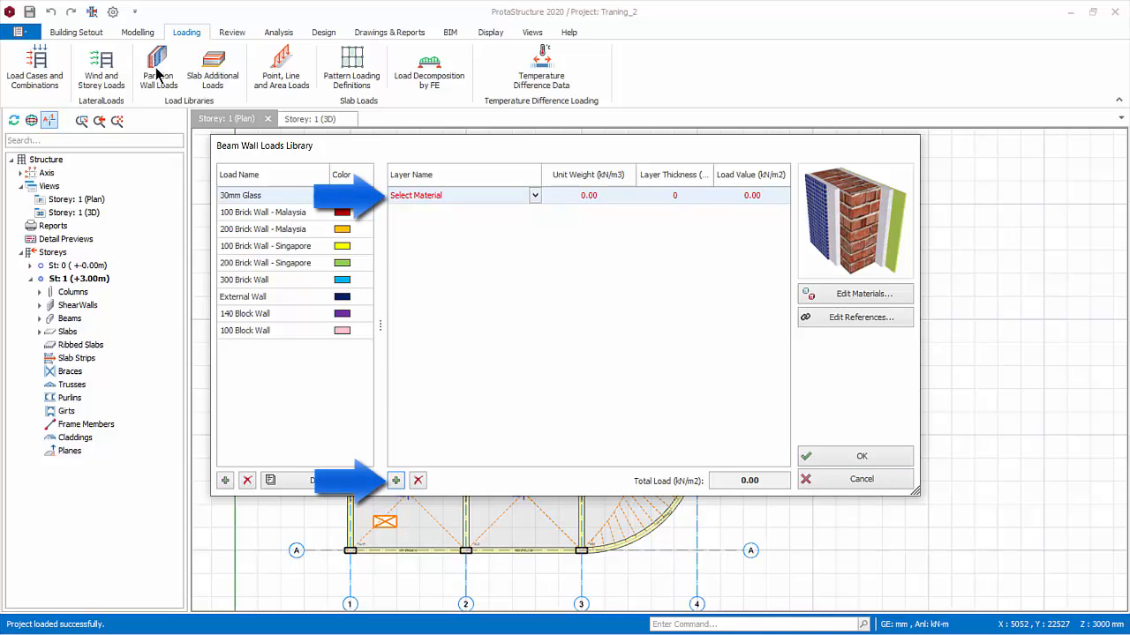
{"action": "left_click", "coordinate": [534, 195]}
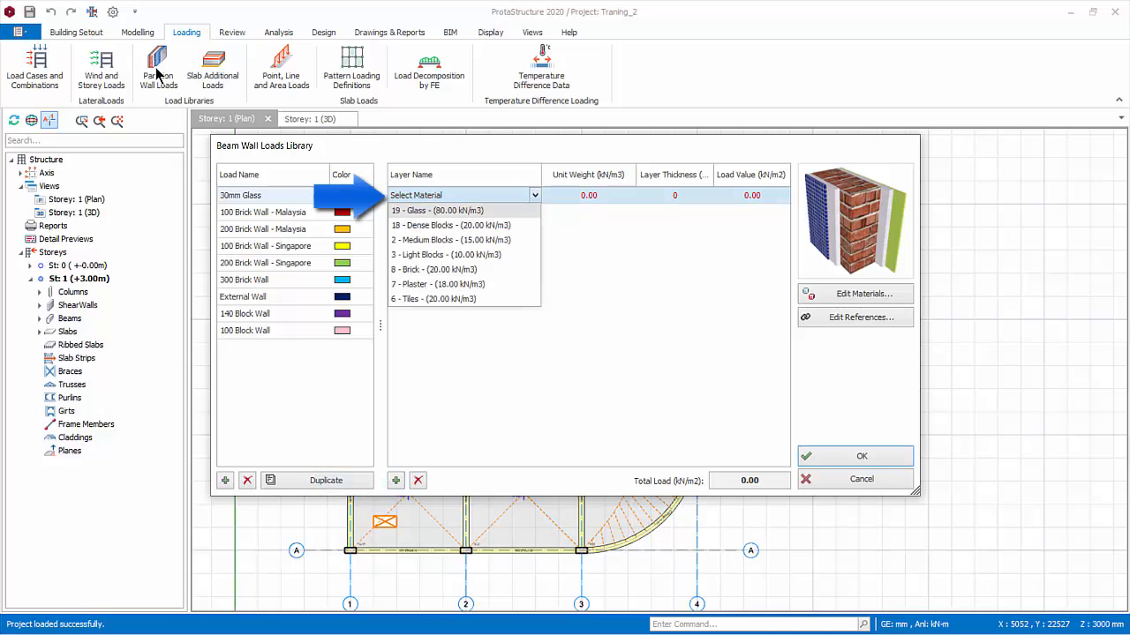
{"action": "key", "text": "Return"}
{"action": "key", "text": "Tab"}
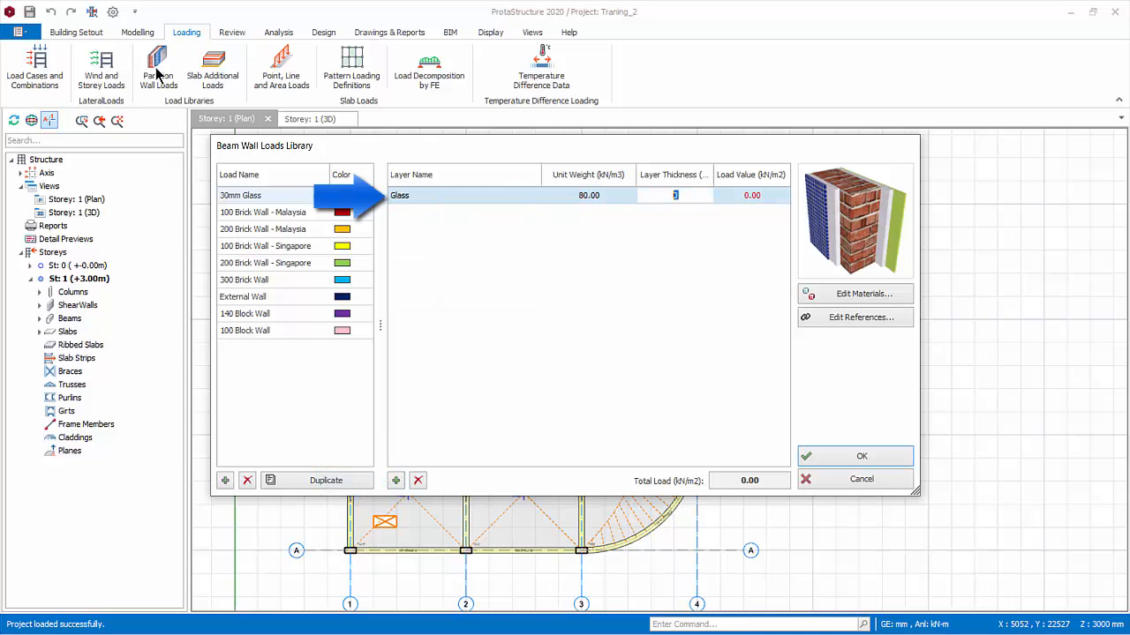
{"action": "type", "text": "30"}
{"action": "key", "text": "Return"}
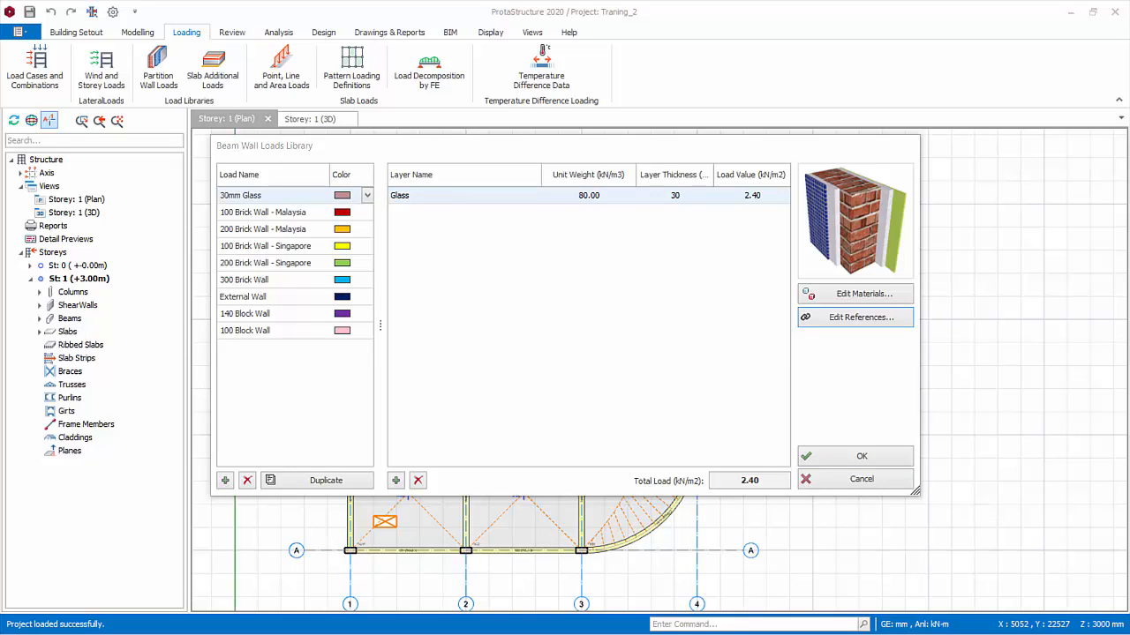
Try editing the load references on storey 1 with 100 Brick Wall - Malaysia as source and 100 Block Wall as target
{"action": "left_click", "coordinate": [827, 327]}
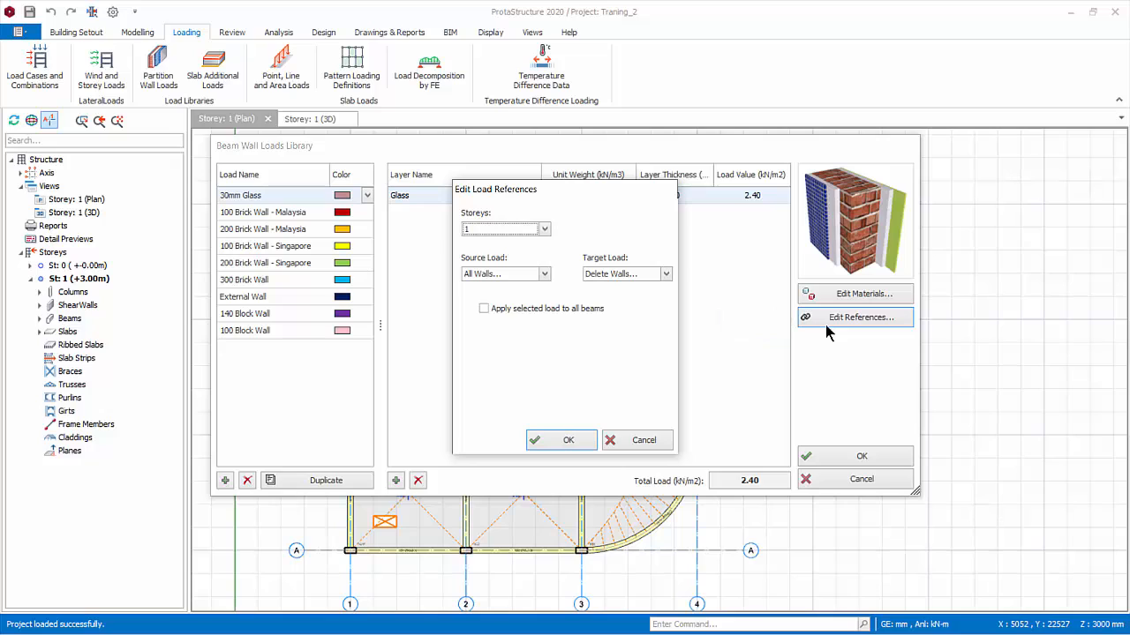
{"action": "key", "text": "alt+Down"}
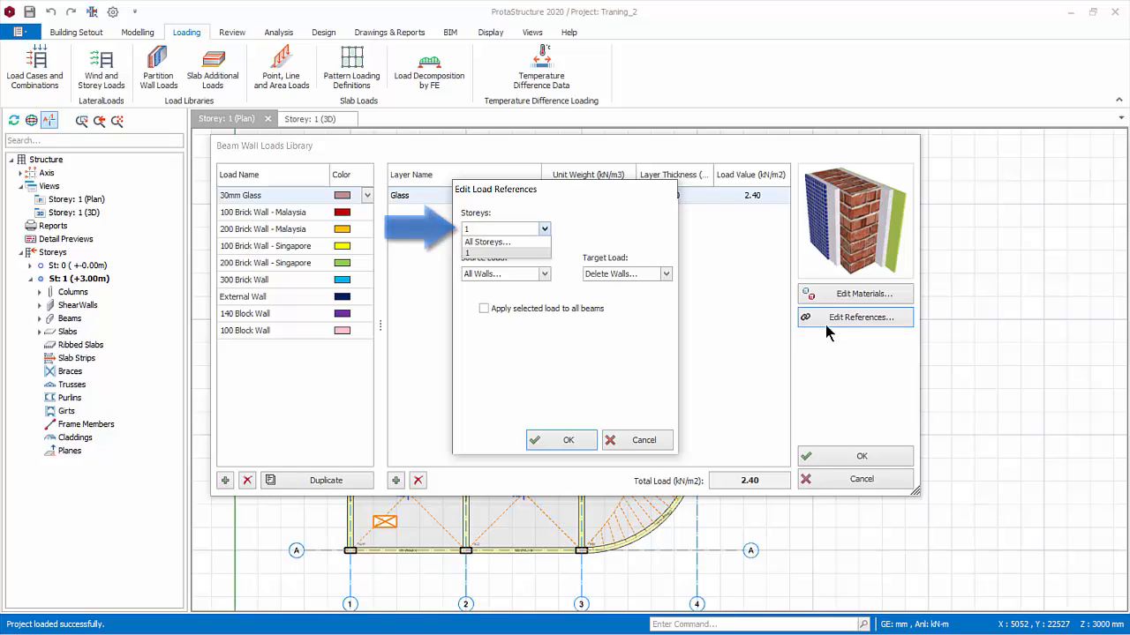
{"action": "key", "text": "Escape"}
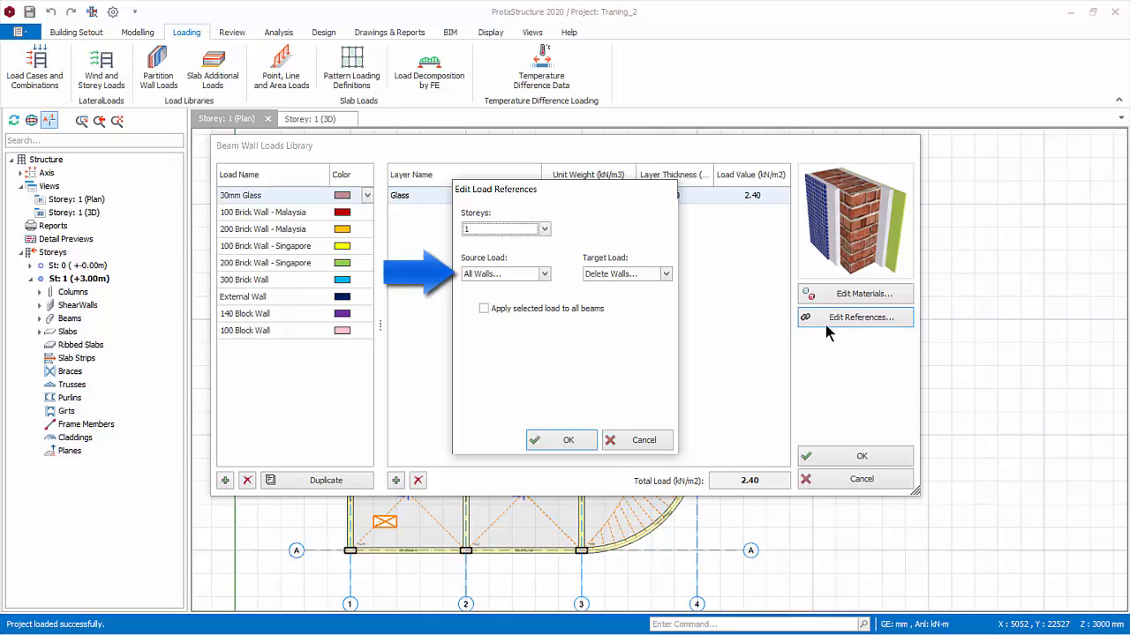
{"action": "left_click", "coordinate": [545, 274]}
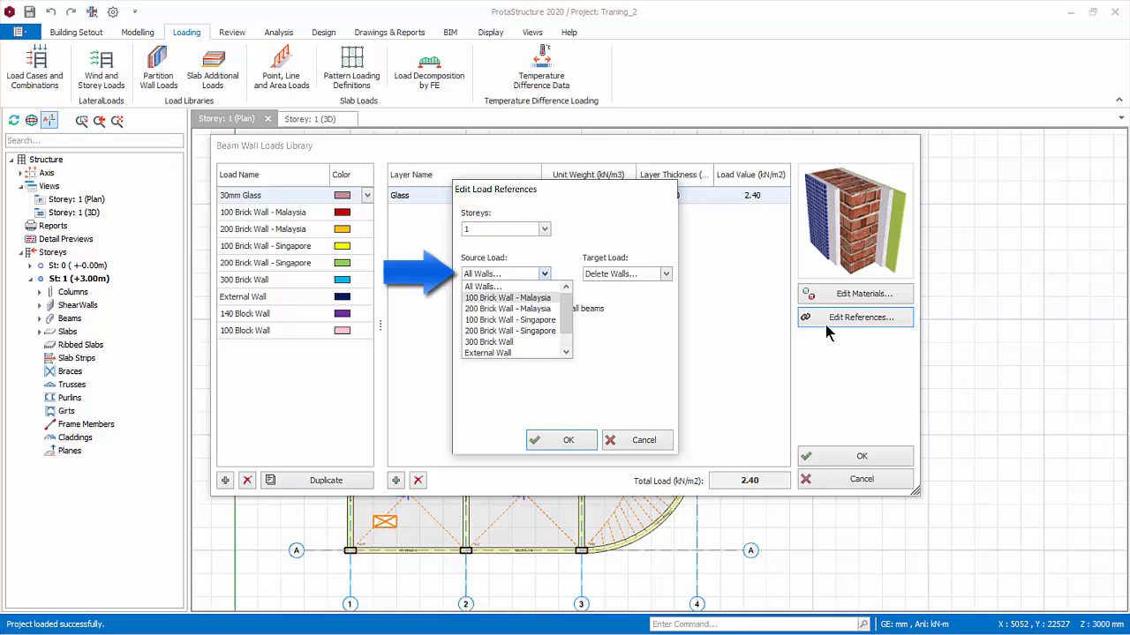
{"action": "left_click", "coordinate": [507, 298]}
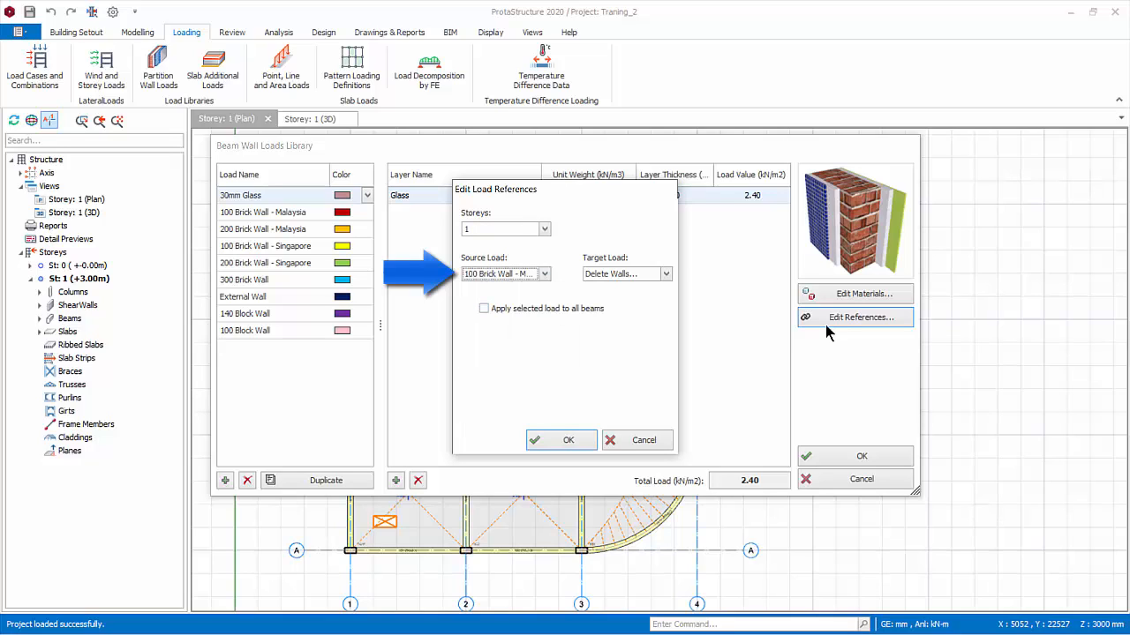
{"action": "left_click", "coordinate": [666, 273]}
{"action": "scroll", "coordinate": [629, 309], "scroll_direction": "down", "scroll_amount": 1}
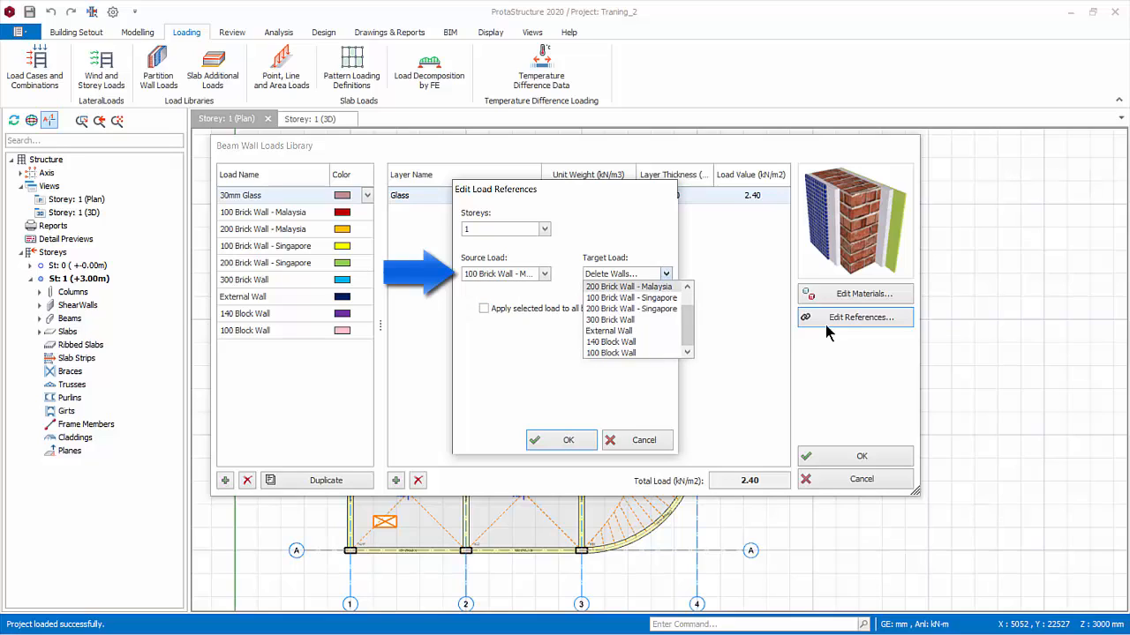
{"action": "left_click", "coordinate": [611, 353]}
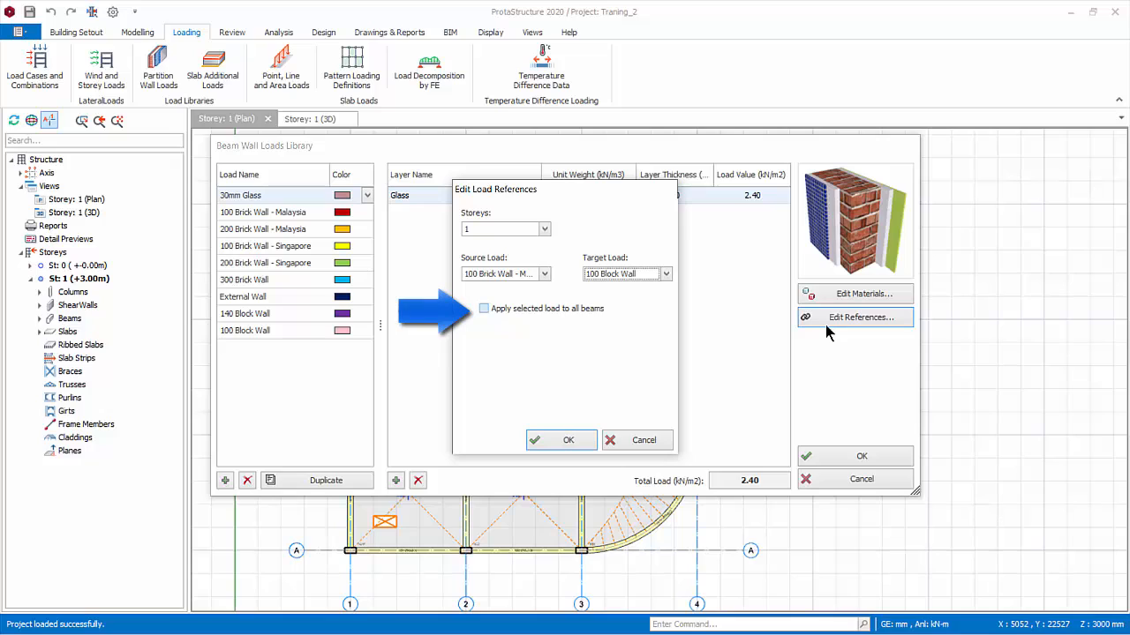
Try the option applying the 100 Block Wall load to all storey 1 beams, and discard the reference edits
{"action": "left_click", "coordinate": [484, 309]}
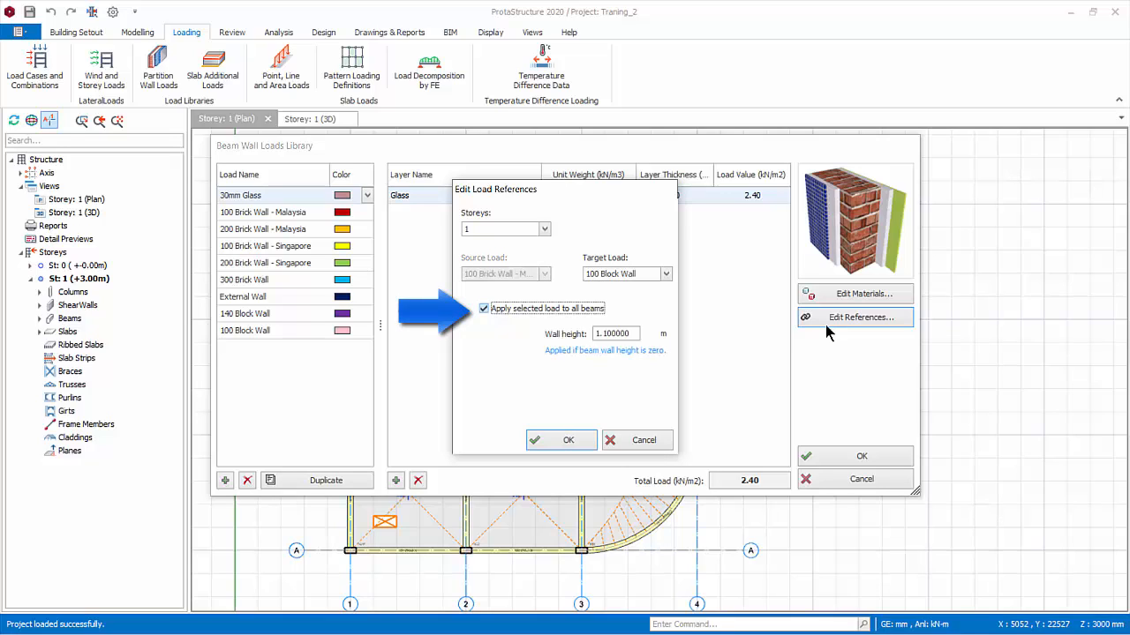
{"action": "key", "text": "Tab"}
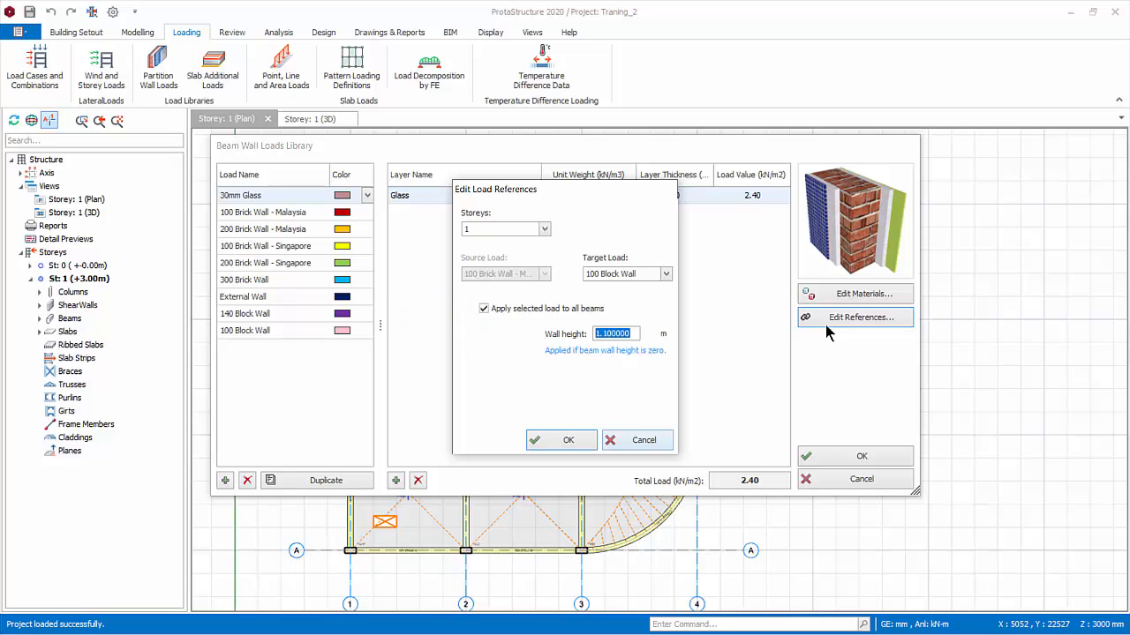
{"action": "key", "text": "Return"}
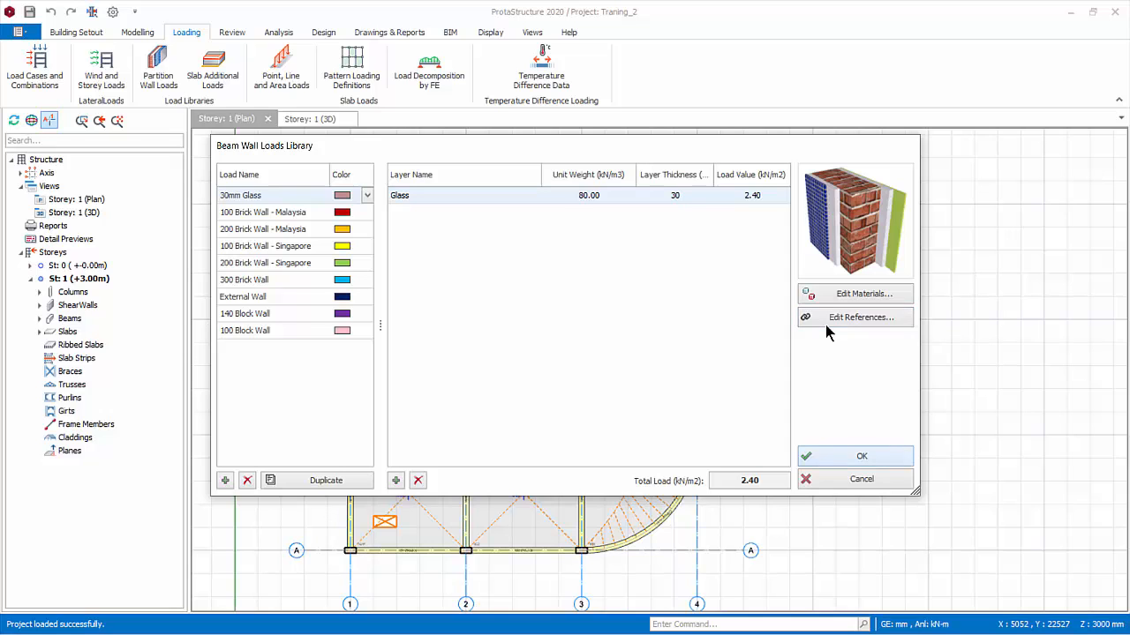
Accept the wall load library changes and tile the plan and 3D views vertically
{"action": "key", "text": "Return"}
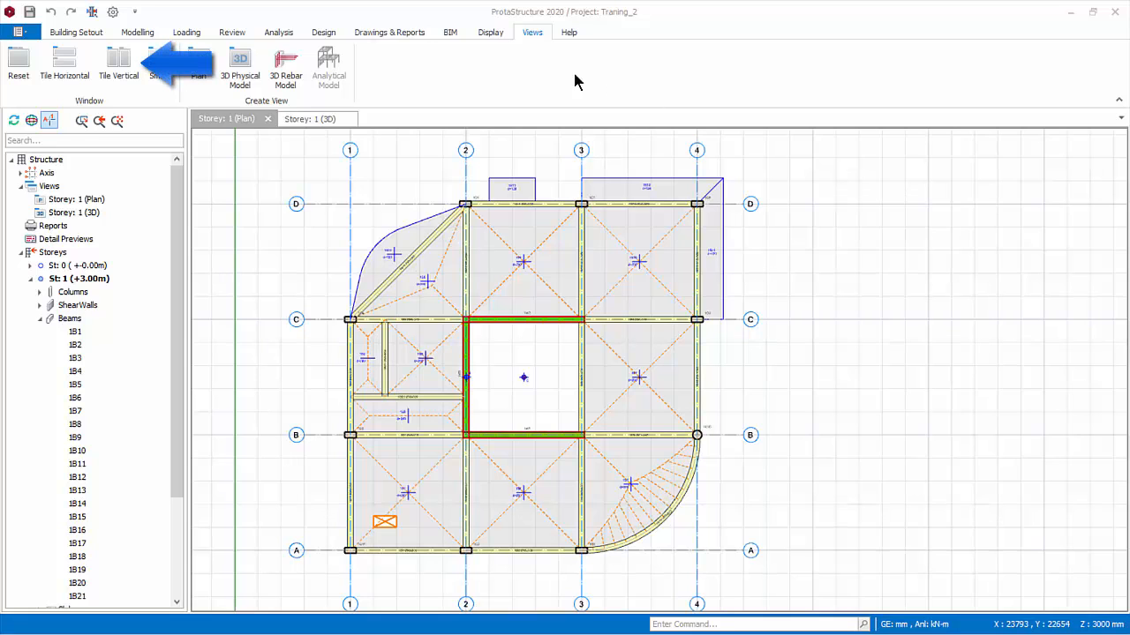
{"action": "left_click", "coordinate": [121, 71]}
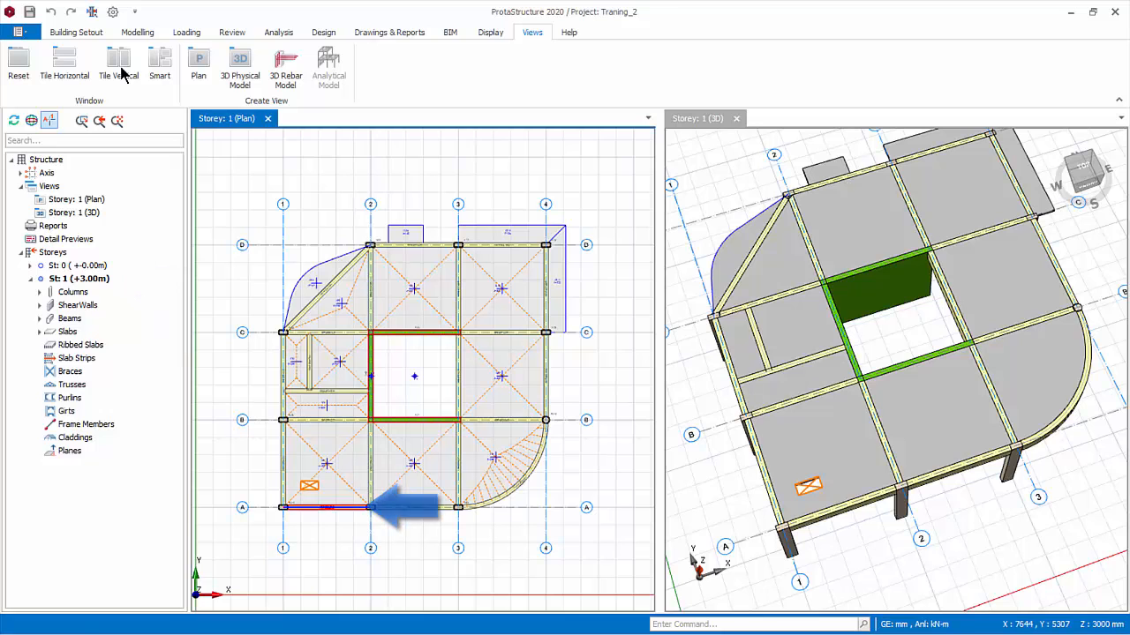
Assign a 200 Brick Wall - Singapore wall load with a 3 m wall height to beam 1B1 on axis A
{"action": "left_click", "coordinate": [324, 510]}
{"action": "scroll", "coordinate": [324, 509], "scroll_direction": "up", "scroll_amount": 2}
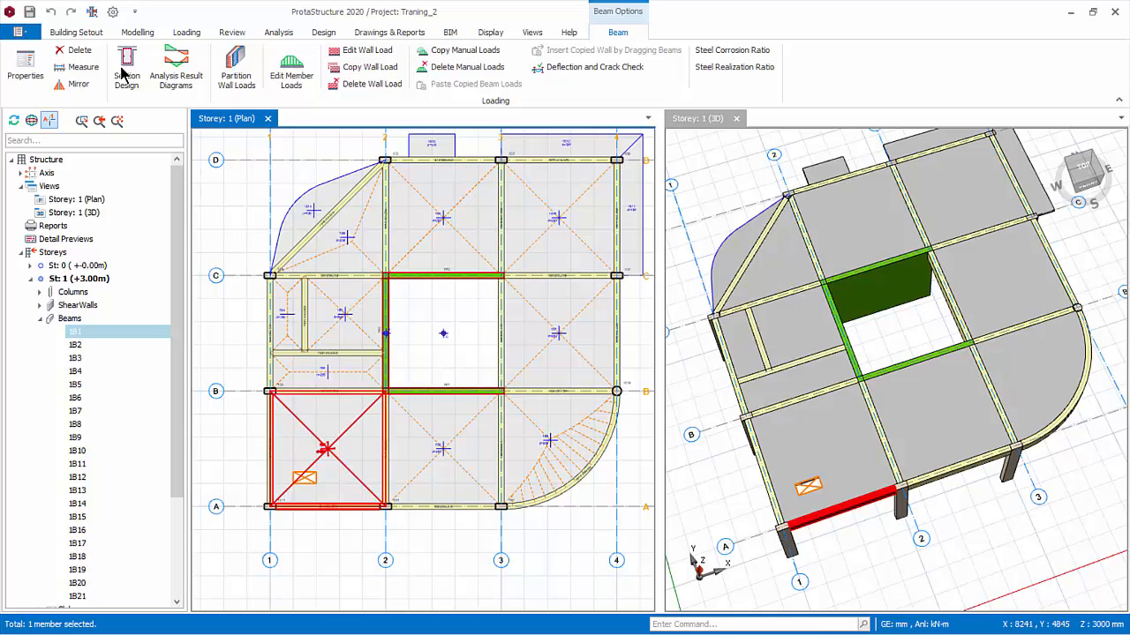
{"action": "right_click", "coordinate": [414, 358]}
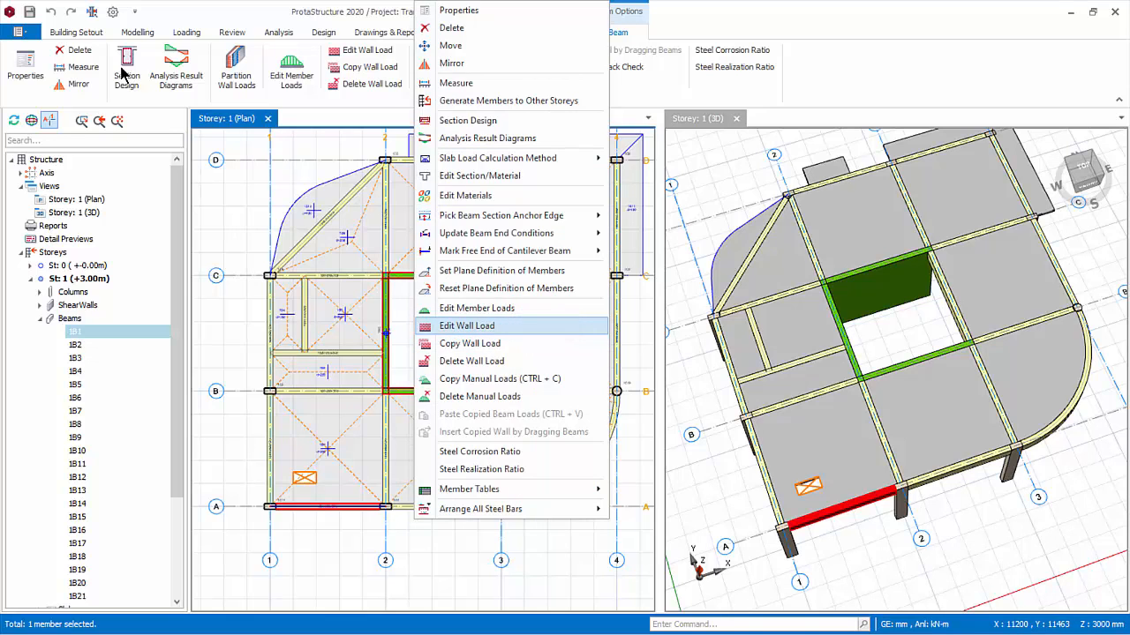
{"action": "left_click", "coordinate": [467, 326]}
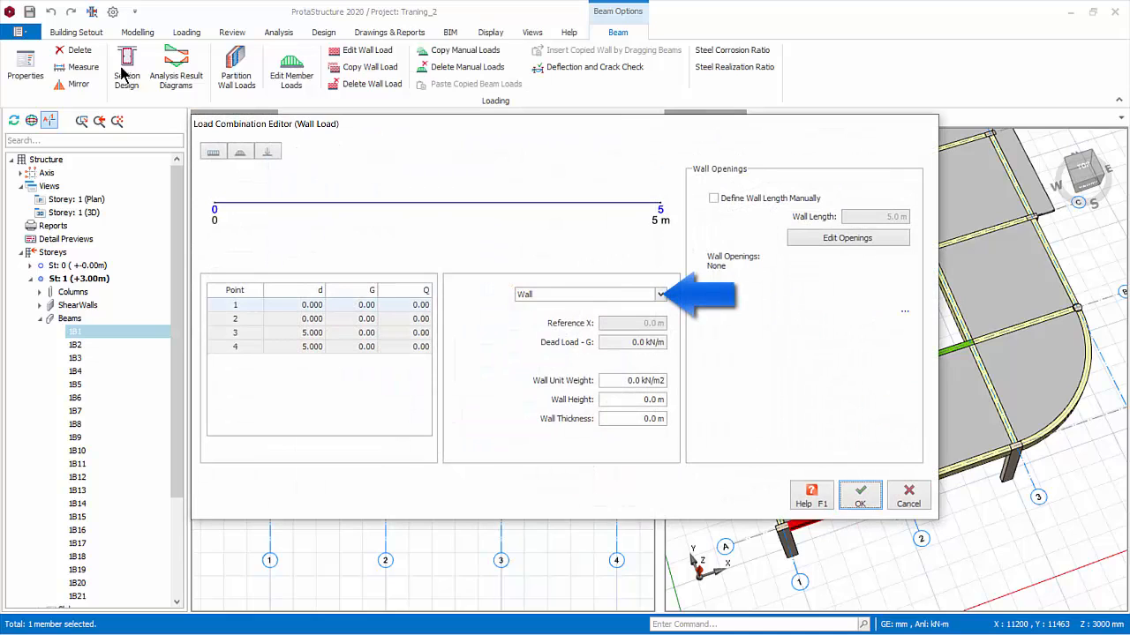
{"action": "left_click", "coordinate": [660, 295]}
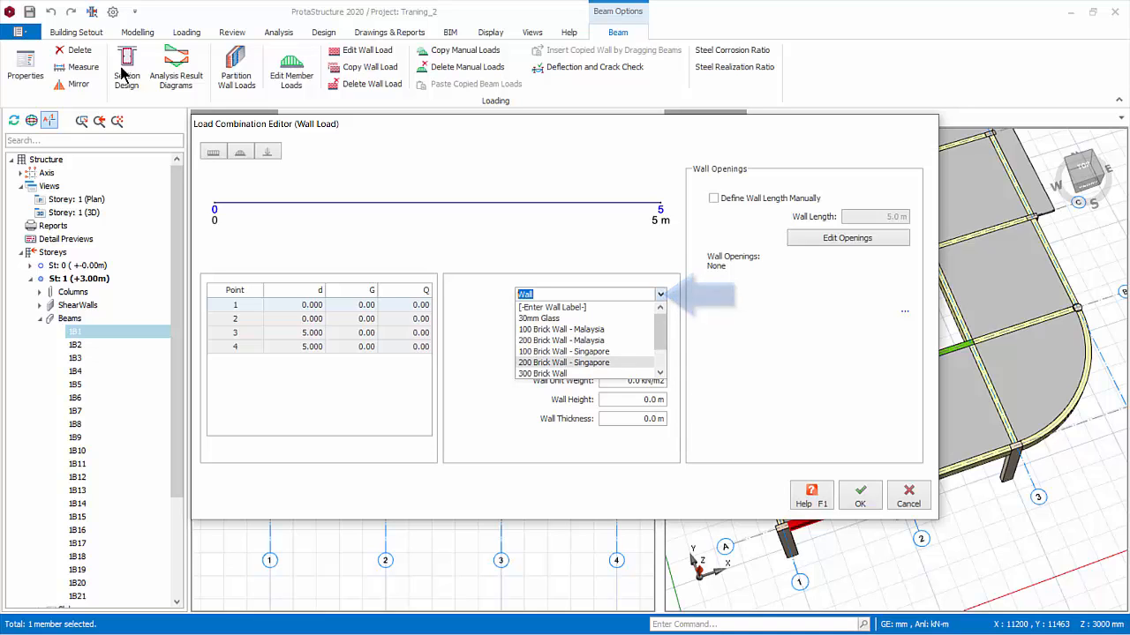
{"action": "key", "text": "Return"}
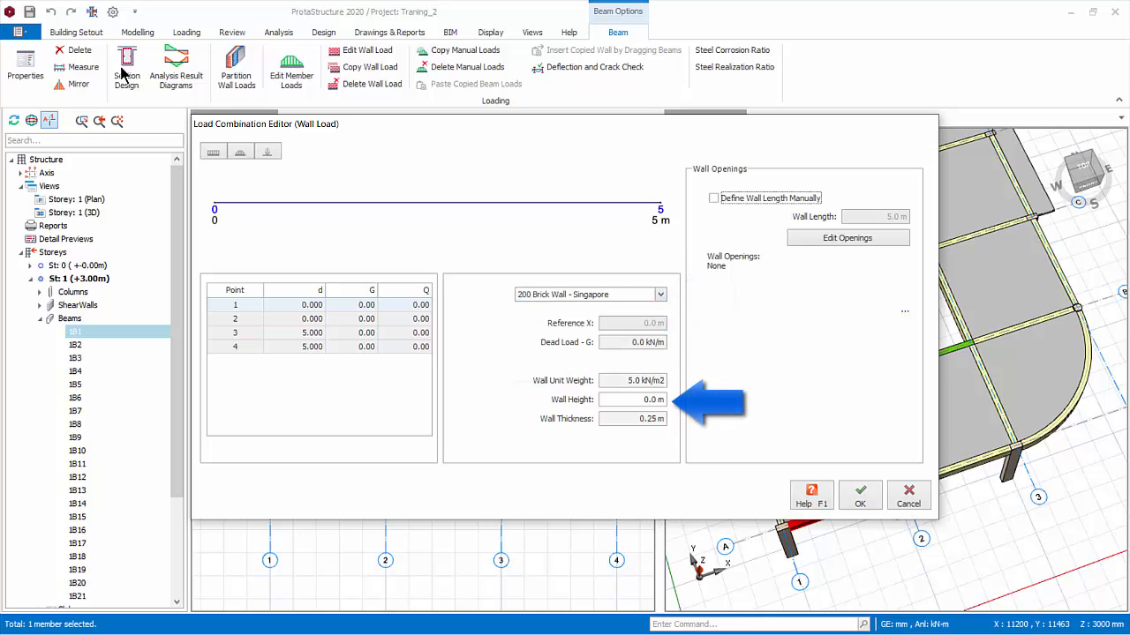
{"action": "key", "text": "Tab"}
{"action": "type", "text": "3"}
{"action": "key", "text": "Tab"}
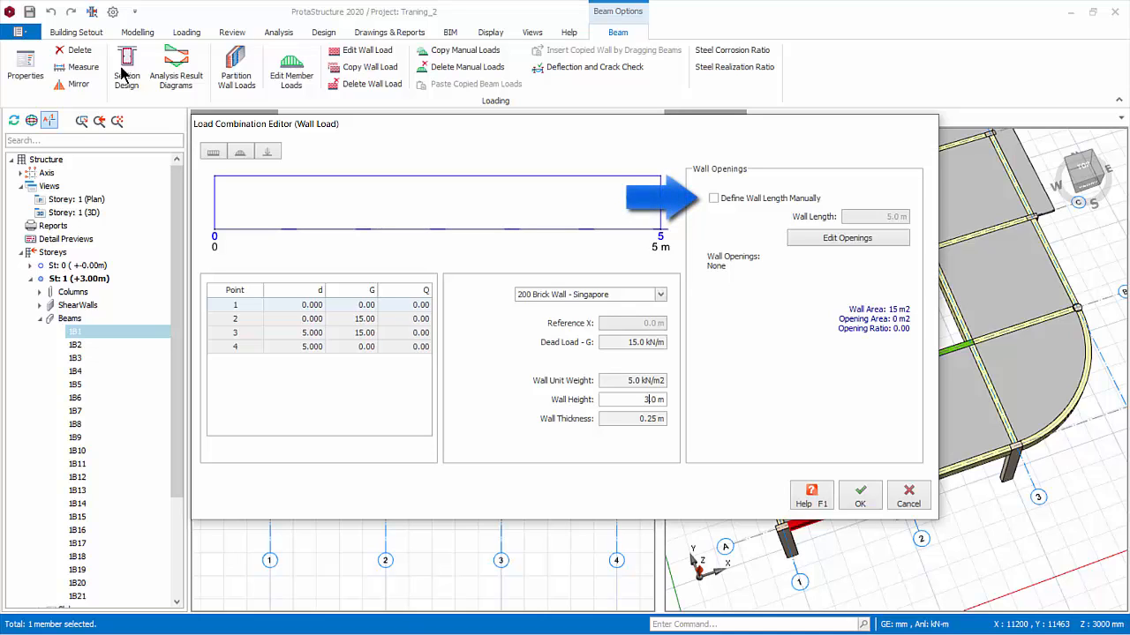
Define the wall length on beam 1B1 manually as 2 m, starting at a Reference X of 1 m
{"action": "left_click", "coordinate": [714, 199]}
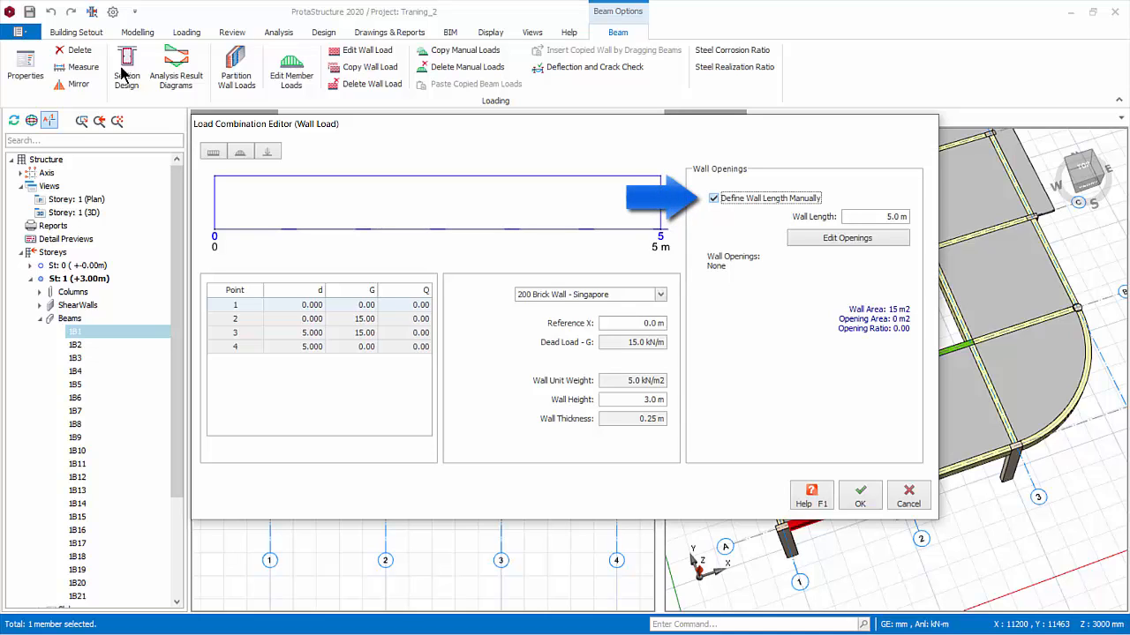
{"action": "key", "text": "Tab"}
{"action": "type", "text": "2"}
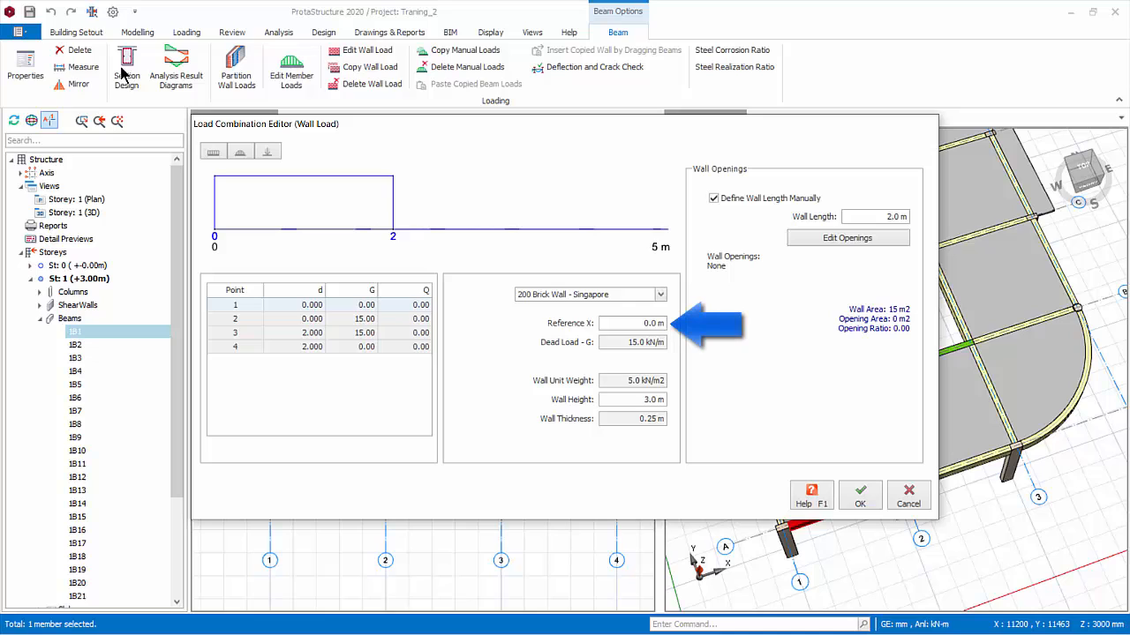
{"action": "key", "text": "Tab"}
{"action": "type", "text": "1"}
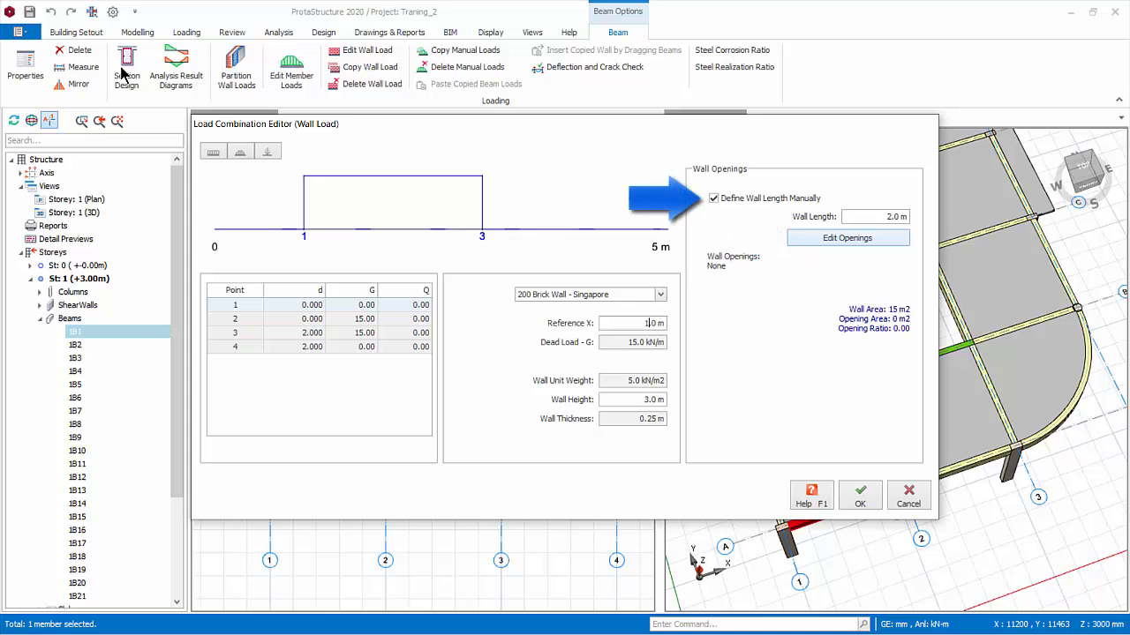
Turn off the manual wall length definition on beam 1B1 and accept the full-length 200 Brick Wall - Singapore load
{"action": "left_click", "coordinate": [714, 199]}
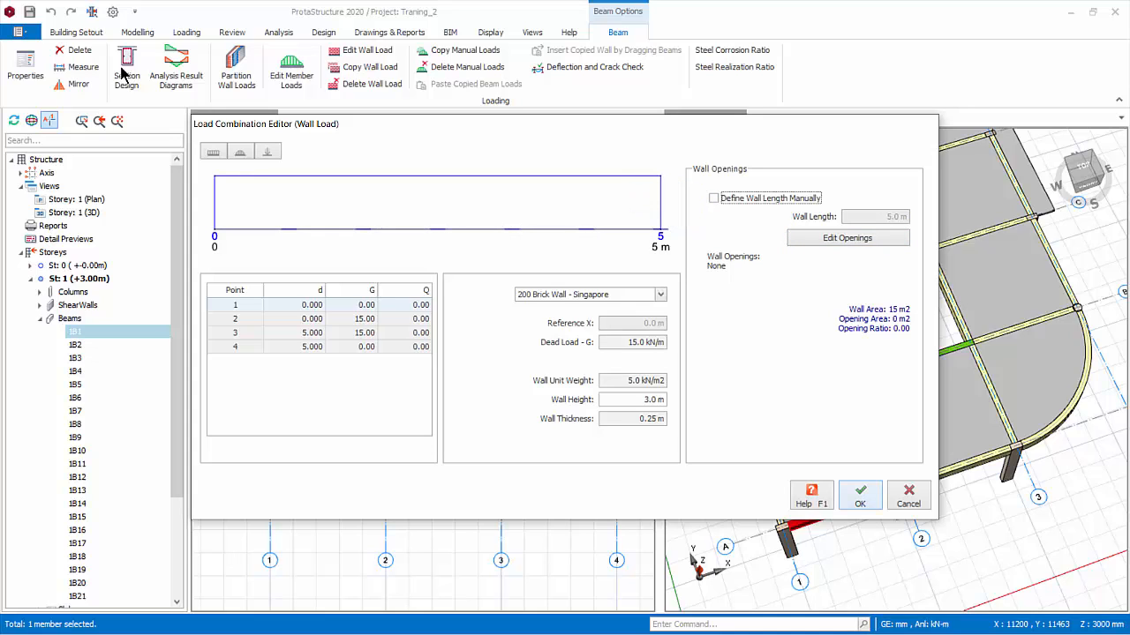
{"action": "left_click", "coordinate": [861, 496]}
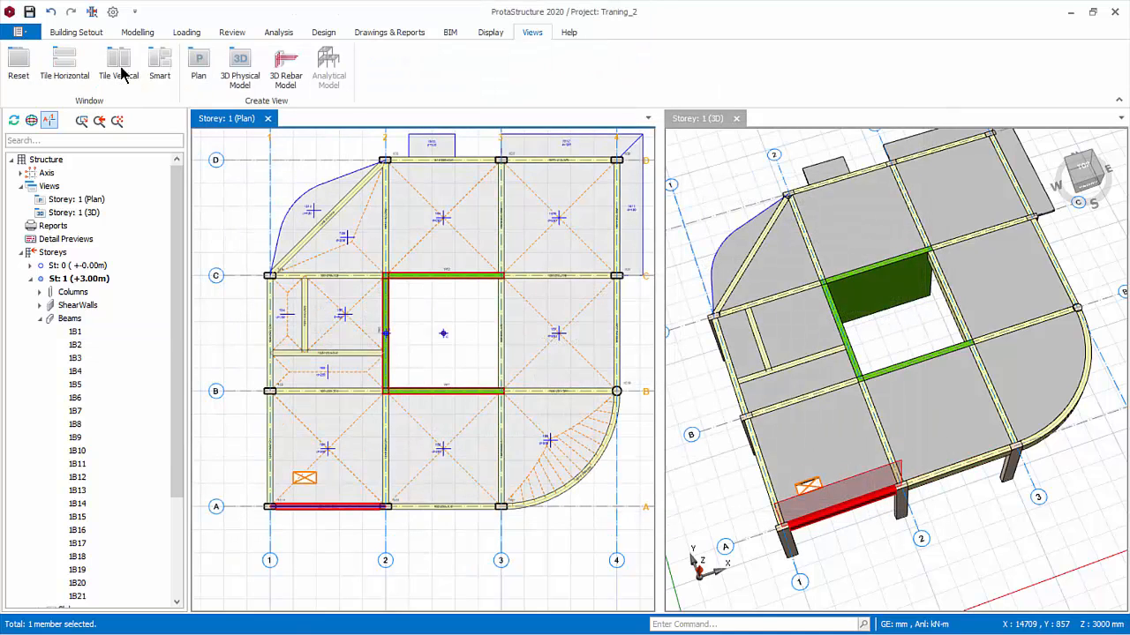
{"action": "left_click", "coordinate": [120, 74]}
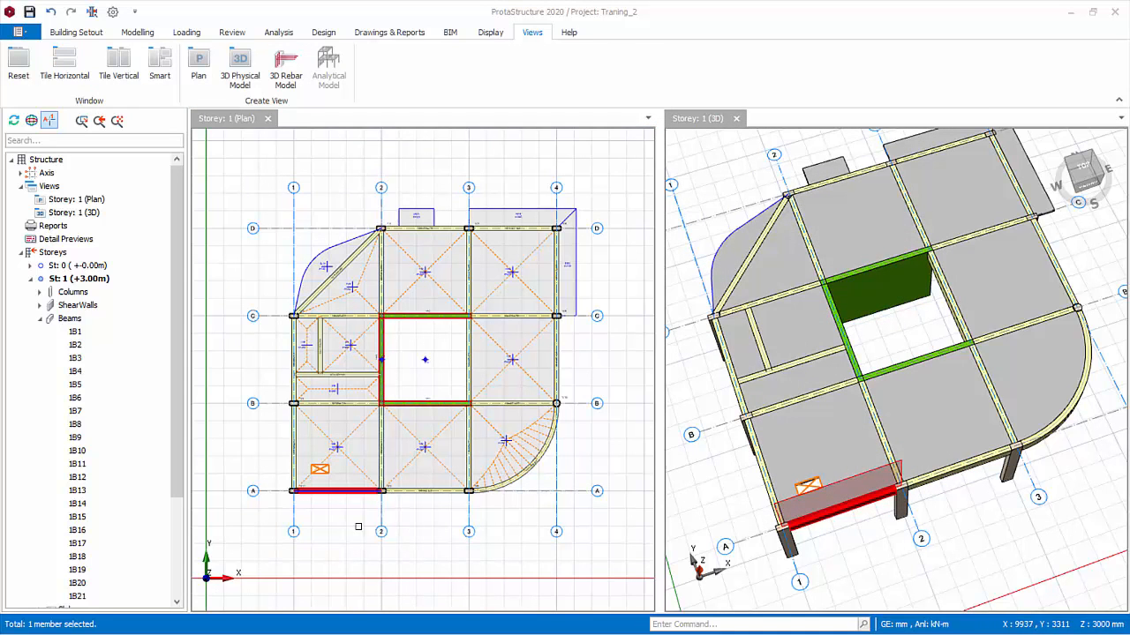
Copy the wall load of beam 1B1 on axis A
{"action": "scroll", "coordinate": [352, 527], "scroll_direction": "up", "scroll_amount": 2}
{"action": "scroll", "coordinate": [352, 527], "scroll_direction": "up", "scroll_amount": 1}
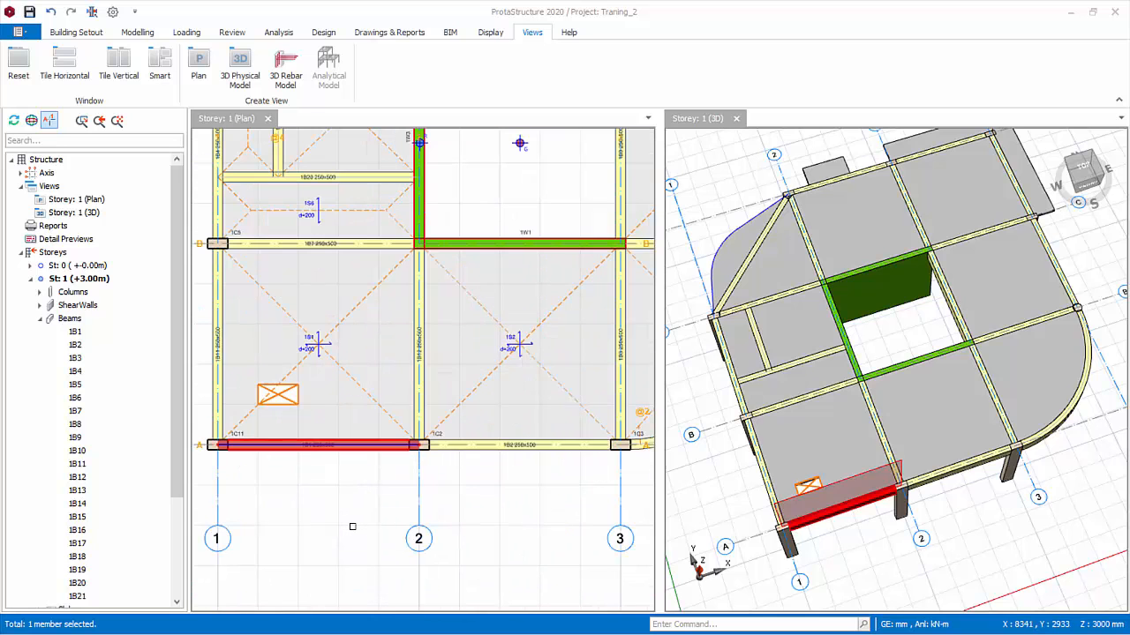
{"action": "middle_click_drag", "start_coordinate": [949, 545], "coordinate": [949, 545]}
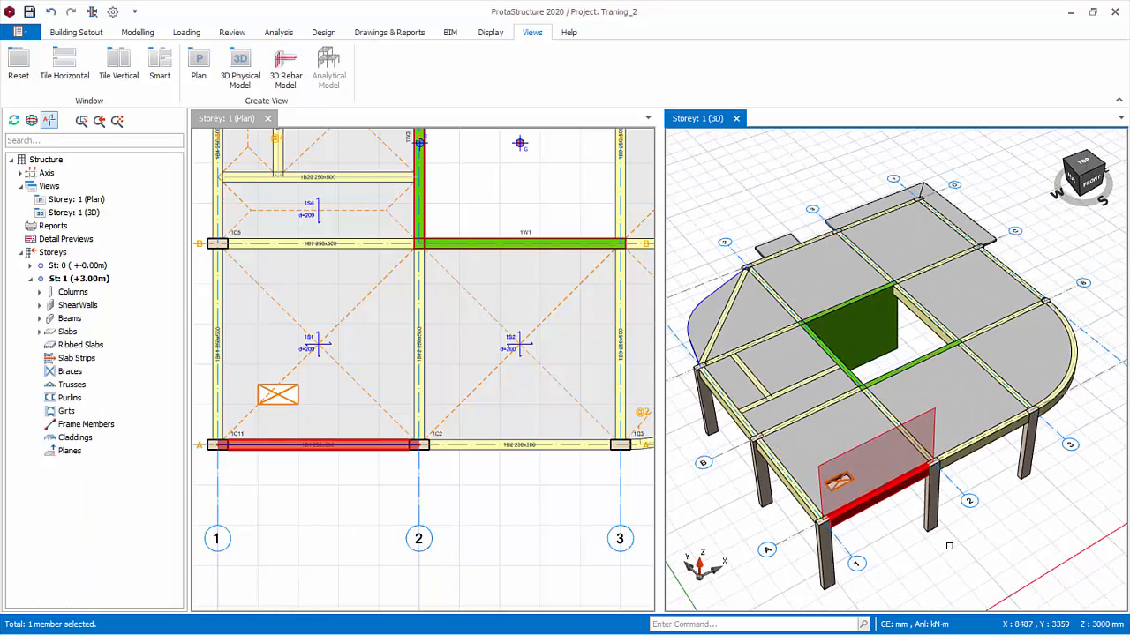
{"action": "scroll", "coordinate": [358, 508], "scroll_direction": "down", "scroll_amount": 3}
{"action": "middle_click_drag", "start_coordinate": [442, 459], "coordinate": [406, 505]}
{"action": "middle_click_drag", "start_coordinate": [522, 390], "coordinate": [518, 403]}
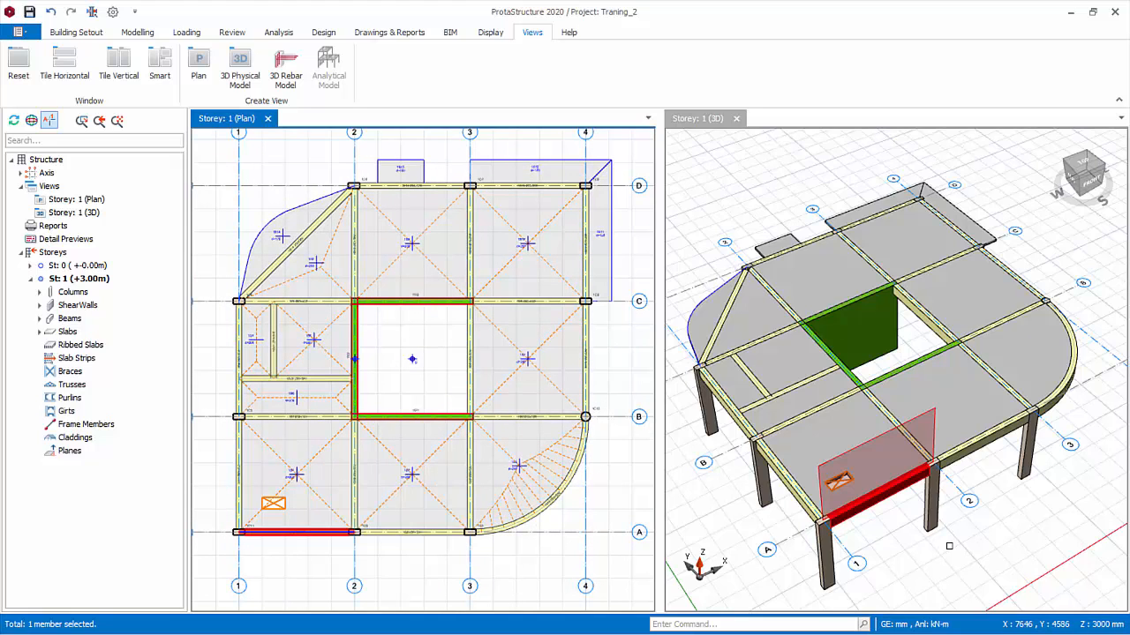
{"action": "right_click", "coordinate": [385, 300]}
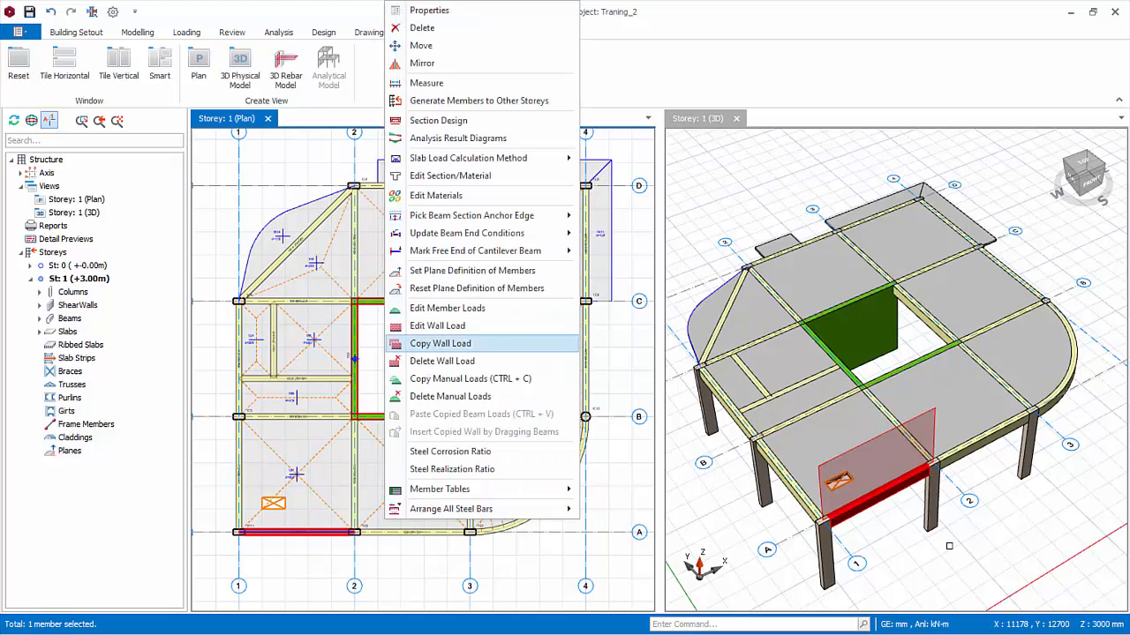
{"action": "left_click", "coordinate": [415, 344]}
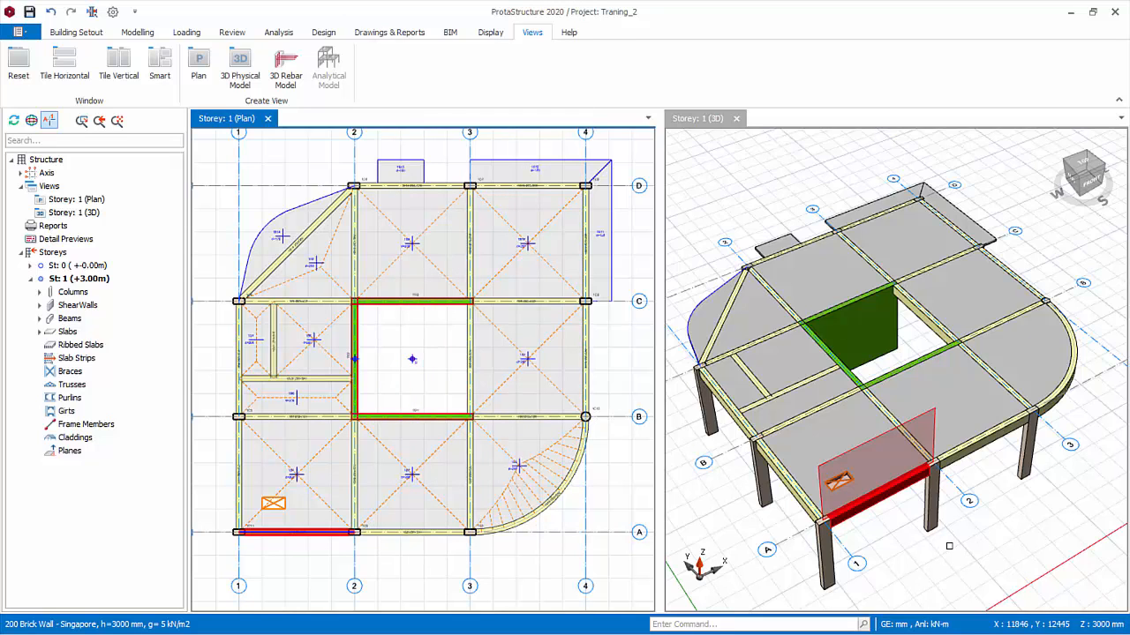
Paste the copied wall load onto all remaining perimeter beams of storey 1, including the curved and diagonal ones, and clear the selection
{"action": "left_click", "coordinate": [407, 532], "text": "ctrl"}
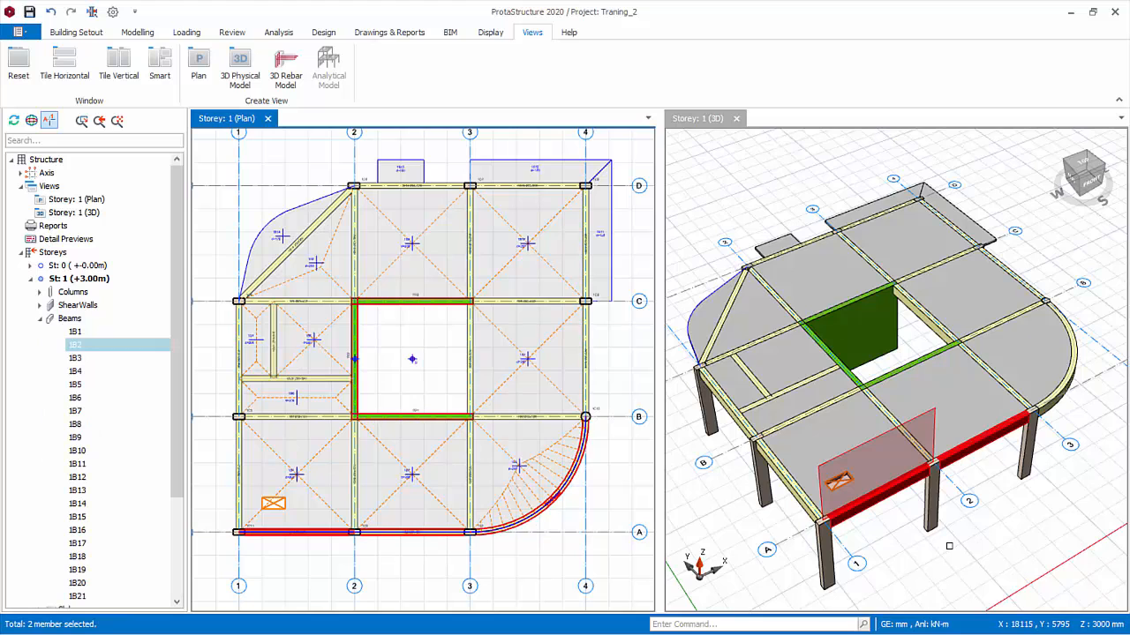
{"action": "left_click", "coordinate": [542, 513], "text": "ctrl"}
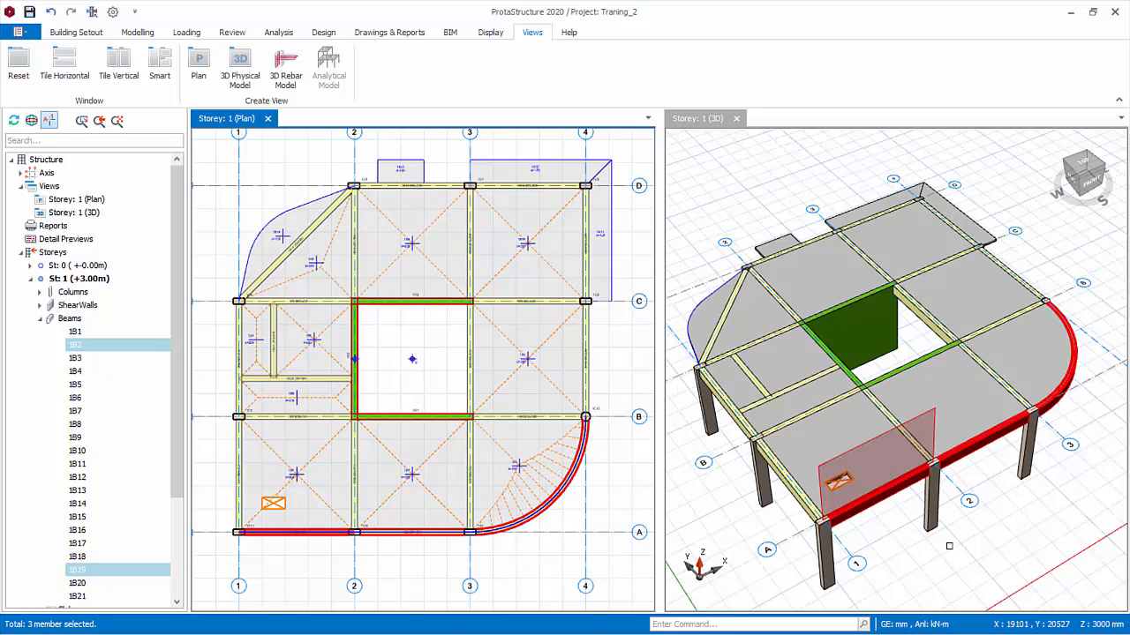
{"action": "left_click_drag", "start_coordinate": [561, 147], "coordinate": [634, 430], "text": "ctrl"}
{"action": "left_click_drag", "start_coordinate": [331, 163], "coordinate": [615, 214], "text": "ctrl"}
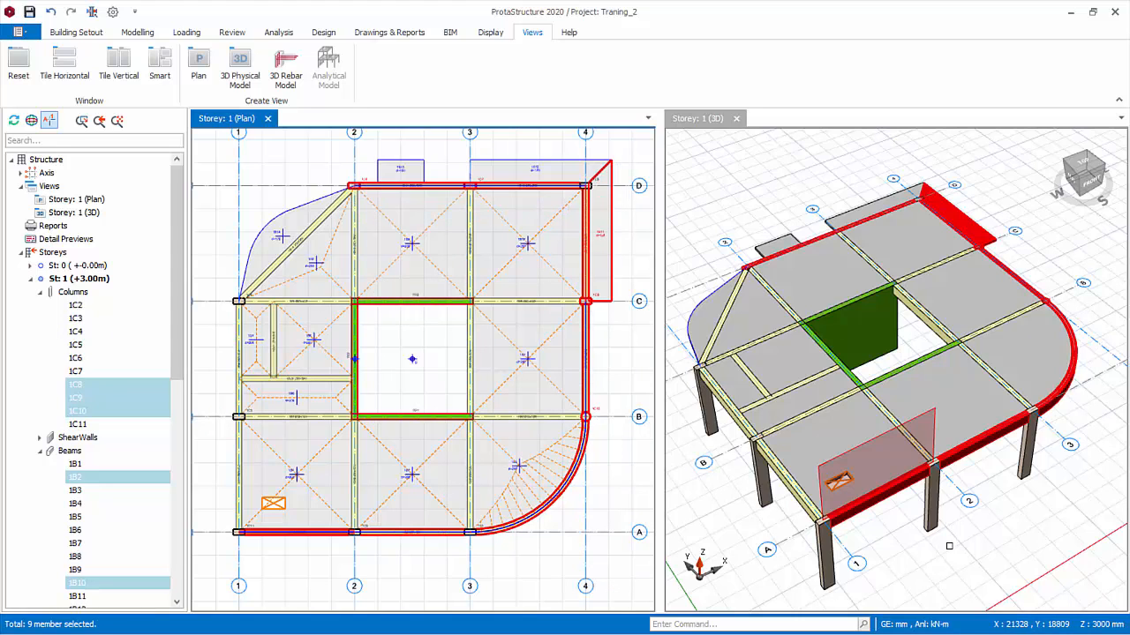
{"action": "left_click", "coordinate": [277, 263], "text": "ctrl"}
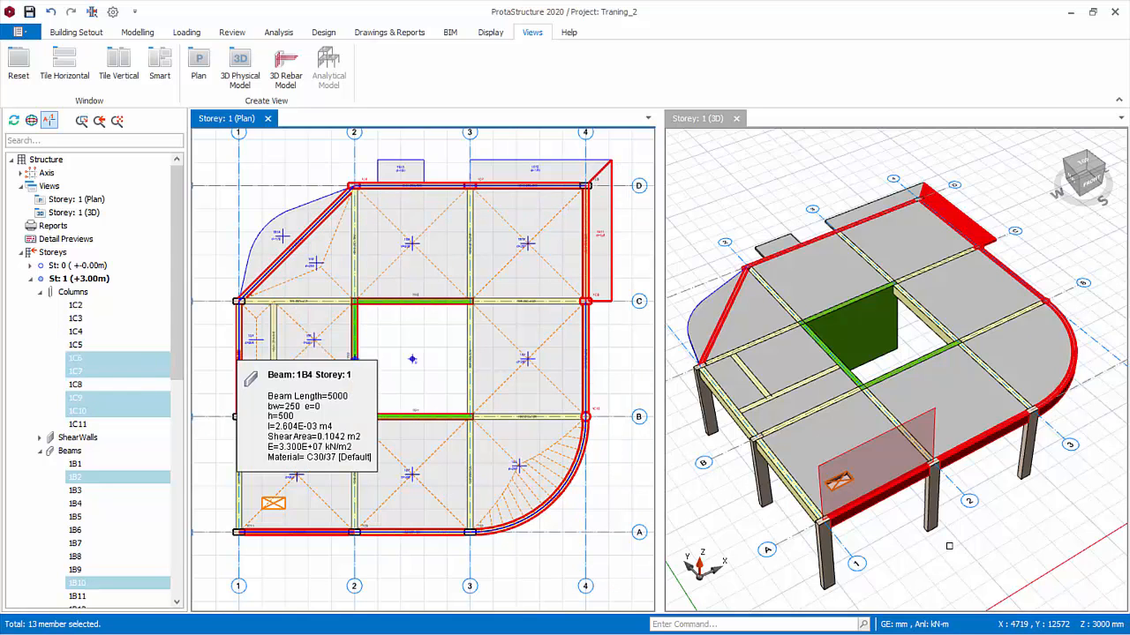
{"action": "left_click", "coordinate": [238, 358], "text": "ctrl"}
{"action": "left_click", "coordinate": [238, 476], "text": "ctrl"}
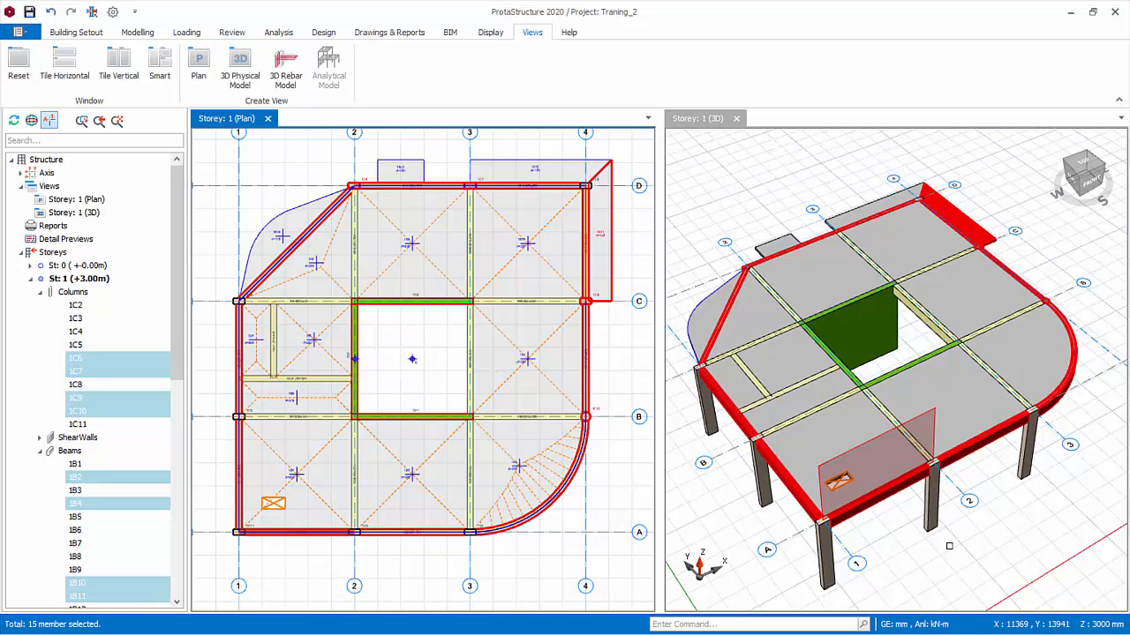
{"action": "right_click", "coordinate": [372, 351]}
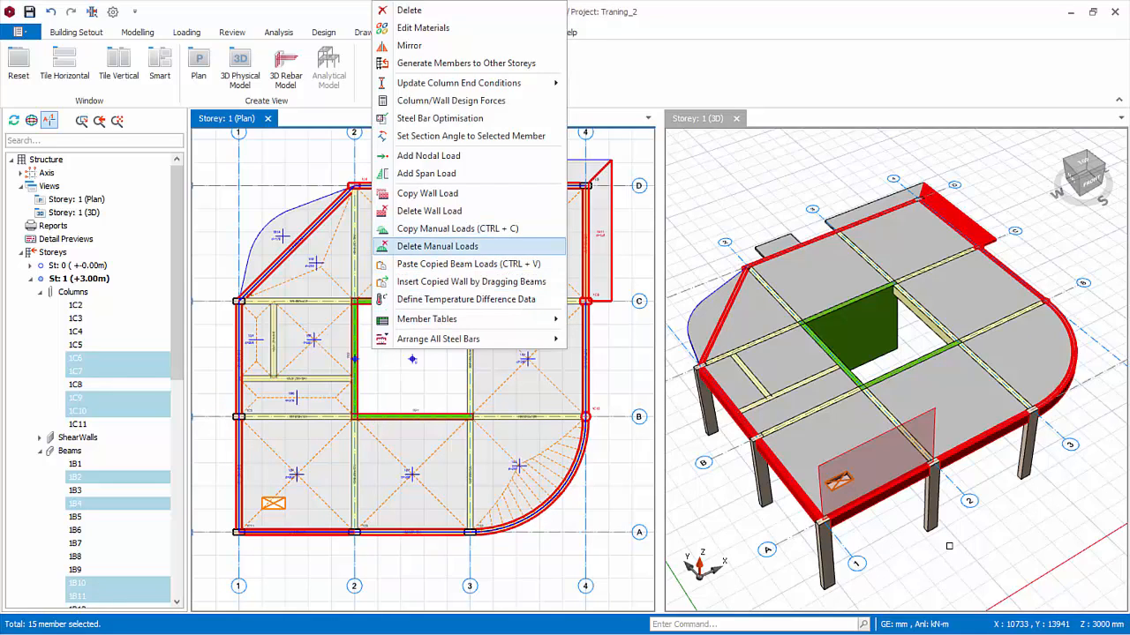
{"action": "left_click", "coordinate": [467, 264]}
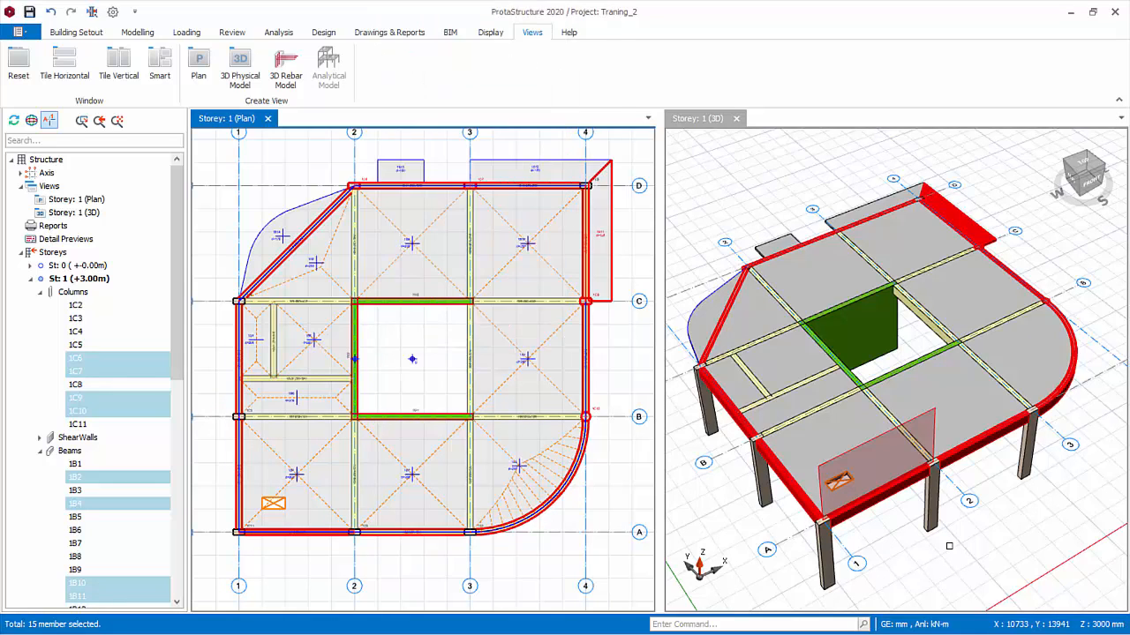
{"action": "left_click", "coordinate": [617, 374]}
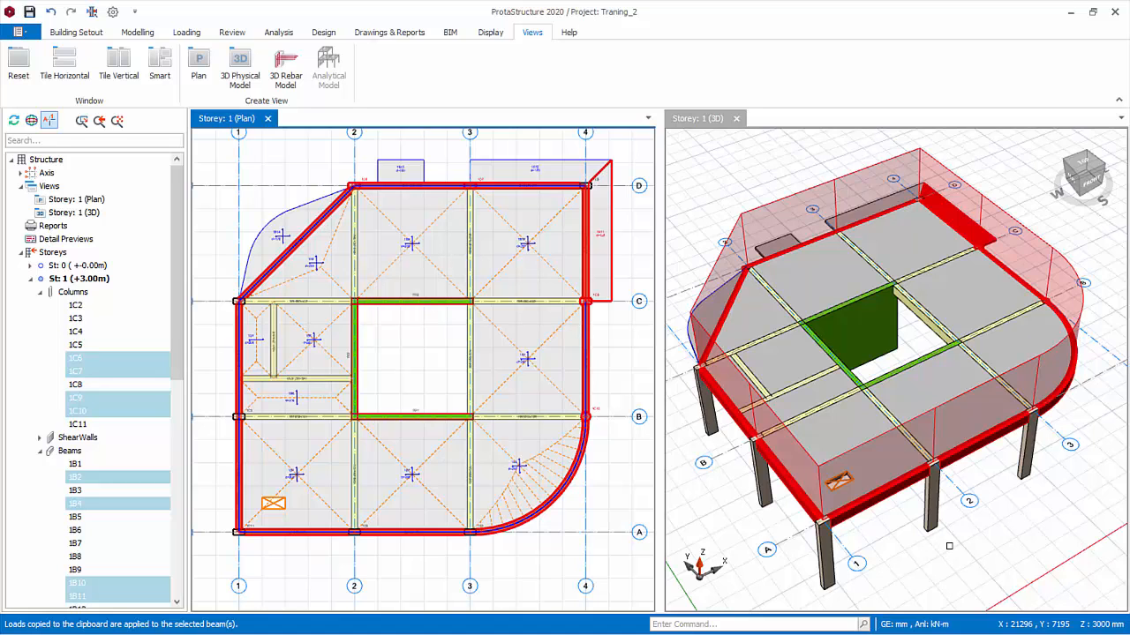
{"action": "key", "text": "Escape"}
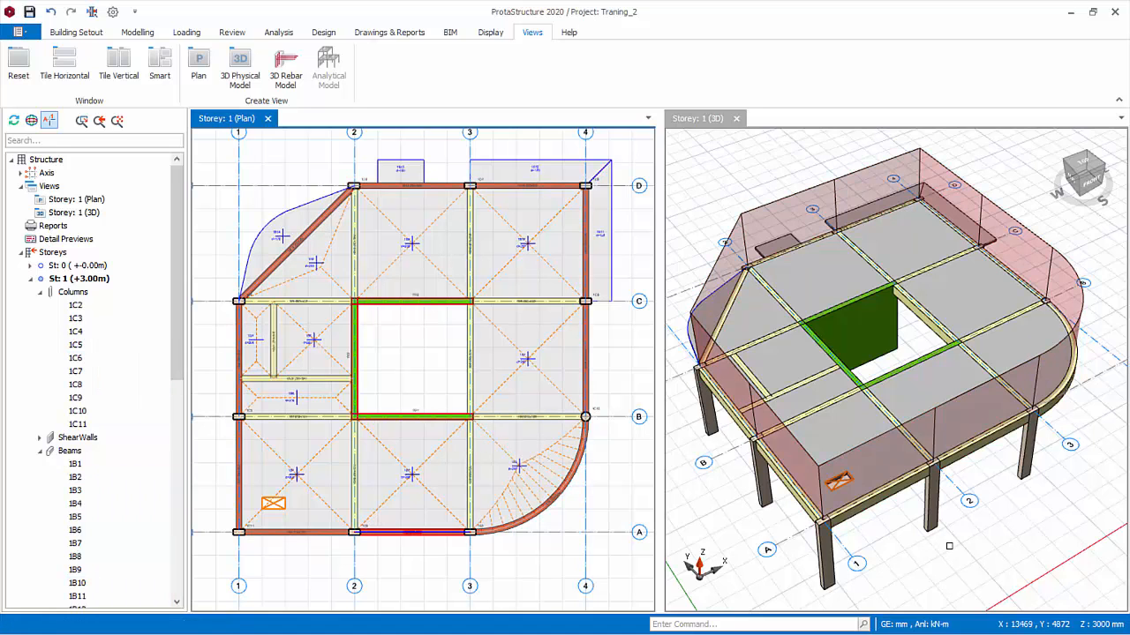
Try deleting the wall load from beam 1B2 on axis A between axes 2 and 3
{"action": "mouse_move", "coordinate": [432, 535]}
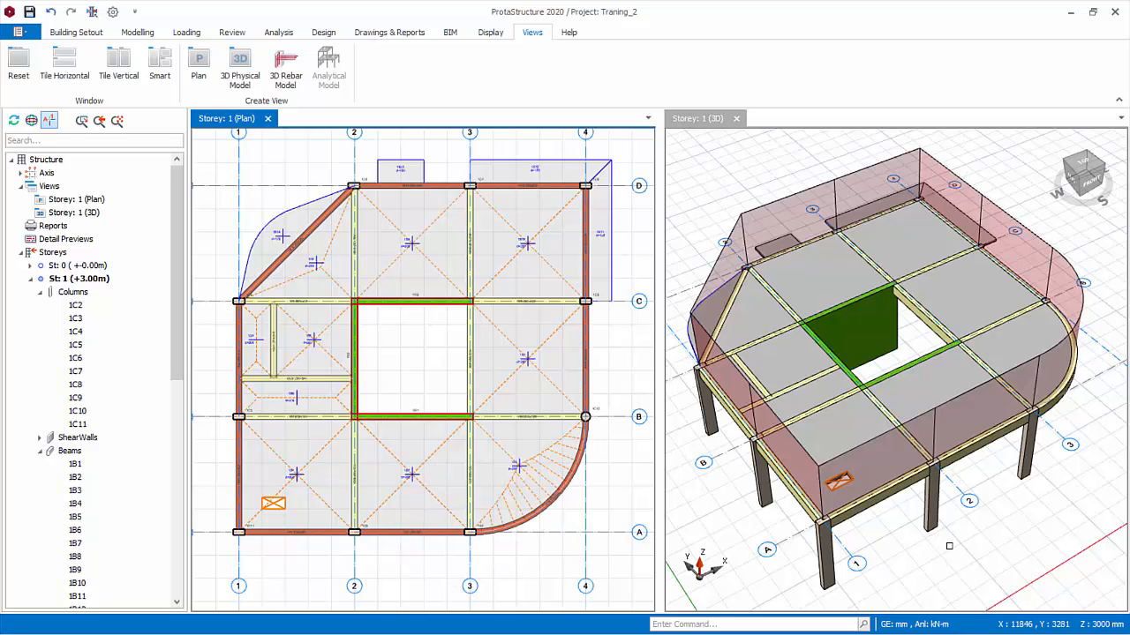
{"action": "left_click", "coordinate": [388, 533]}
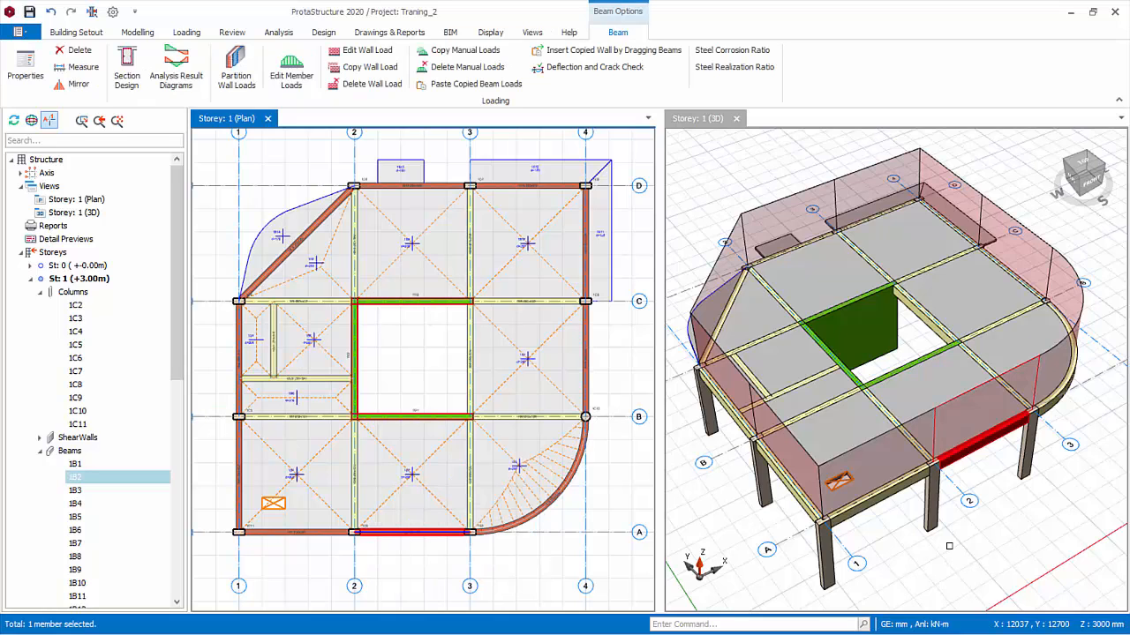
{"action": "right_click", "coordinate": [399, 528]}
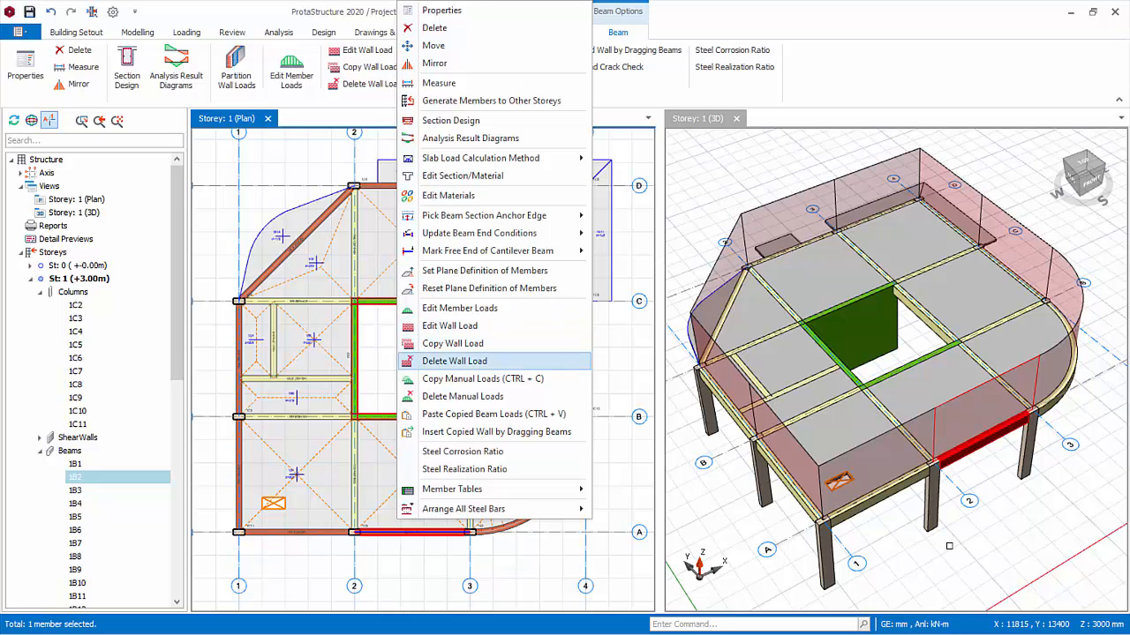
{"action": "left_click", "coordinate": [454, 361]}
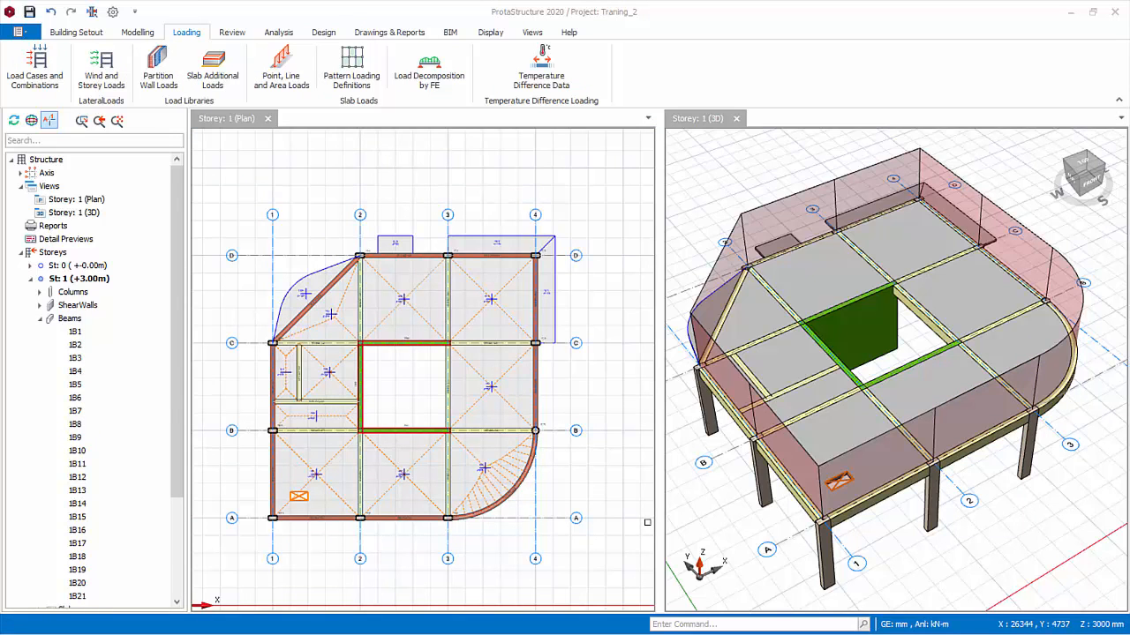
Copy the 200 Brick Wall - Singapore load from beam 1B1 for insertion on another beam
{"action": "scroll", "coordinate": [349, 545], "scroll_direction": "up", "scroll_amount": 5}
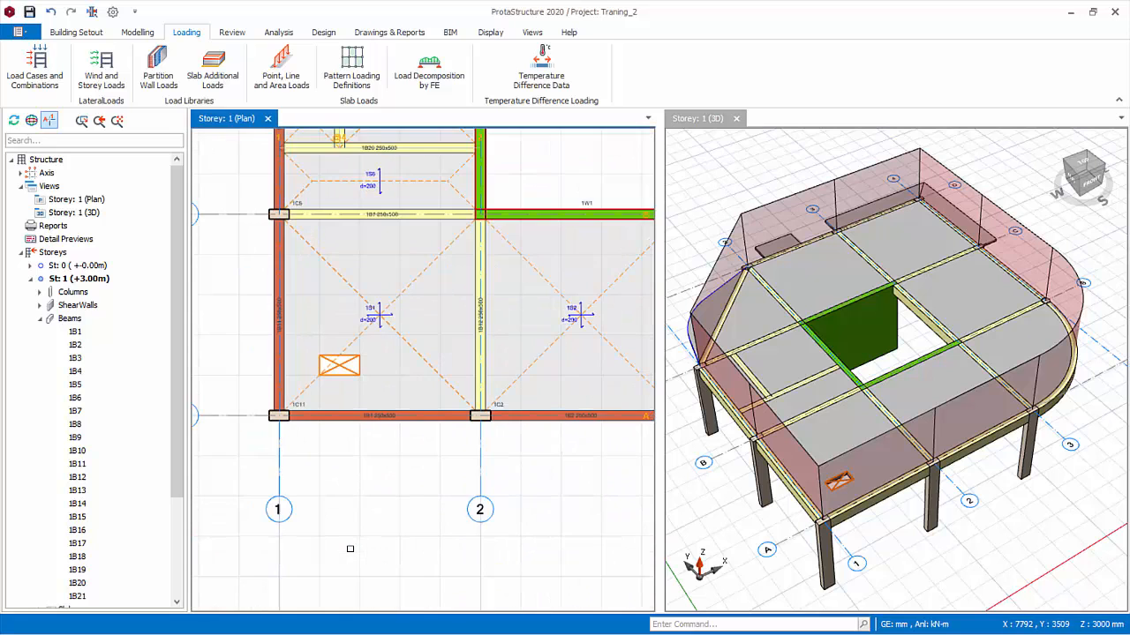
{"action": "scroll", "coordinate": [350, 549], "scroll_direction": "up", "scroll_amount": 2}
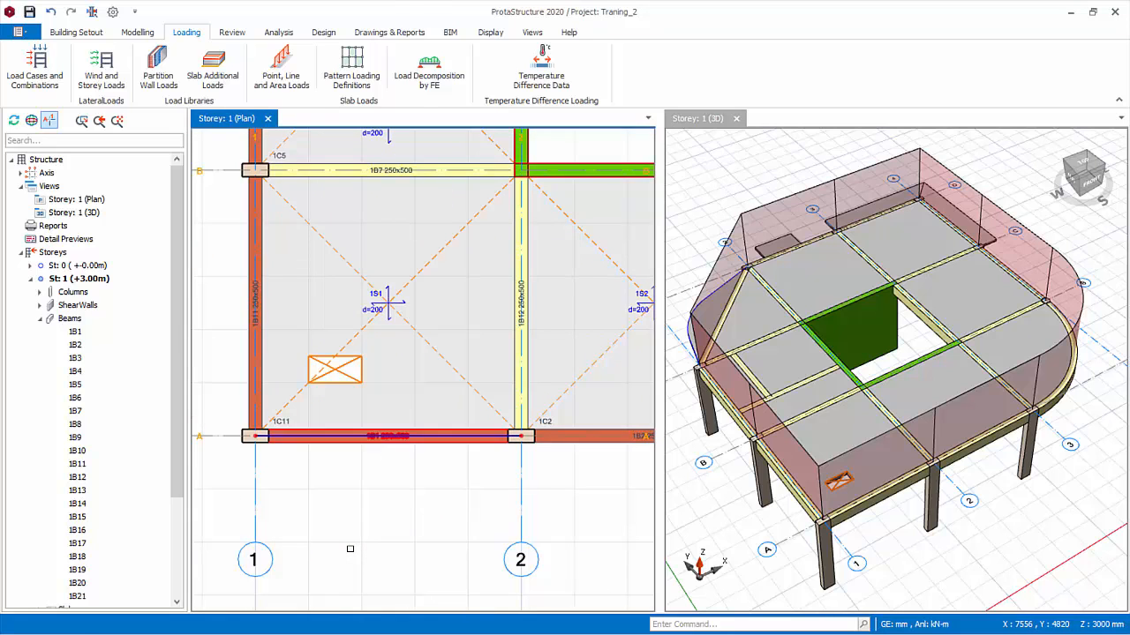
{"action": "left_click", "coordinate": [391, 442]}
{"action": "right_click", "coordinate": [394, 359]}
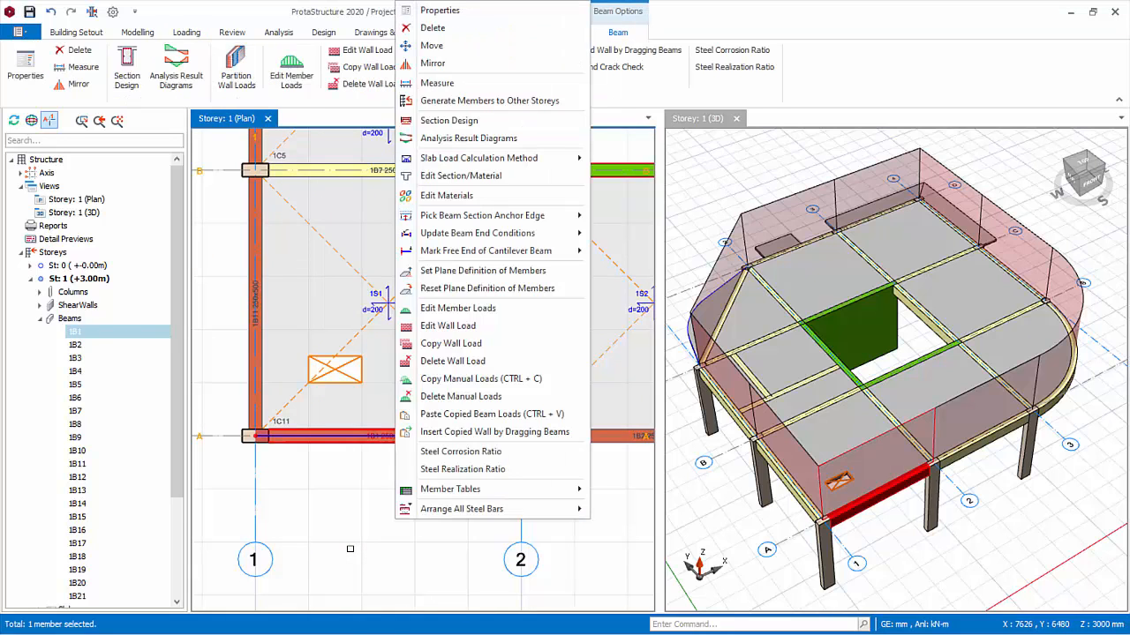
{"action": "left_click", "coordinate": [450, 343]}
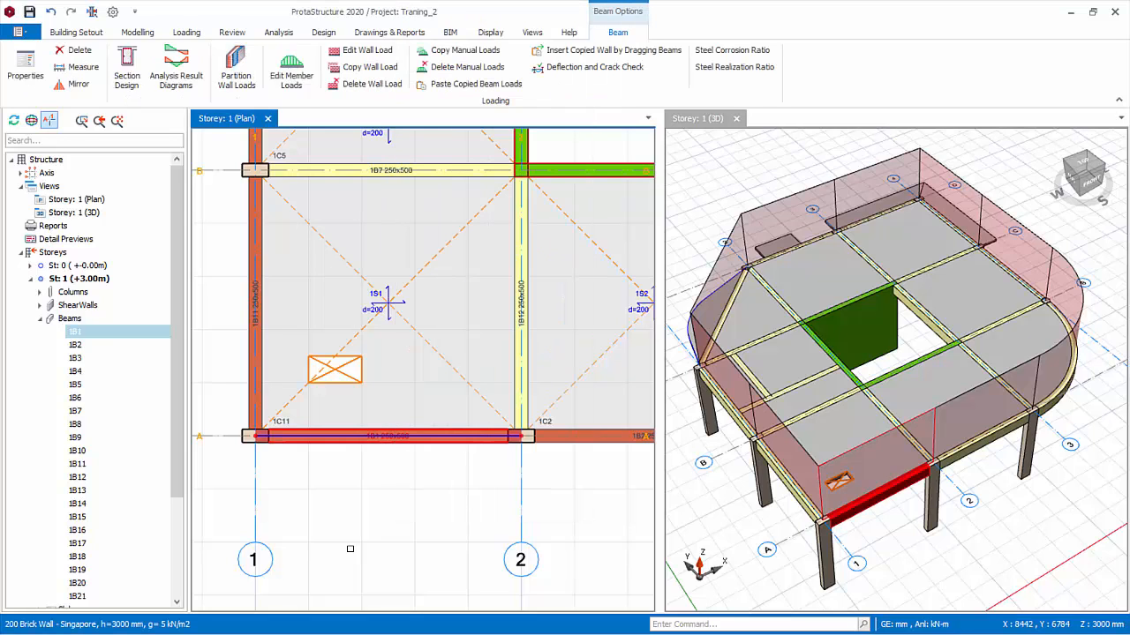
Insert the copied wall by dragging along beam 1B12 on axis 2, covering about 3 m of its middle part
{"action": "right_click", "coordinate": [430, 348]}
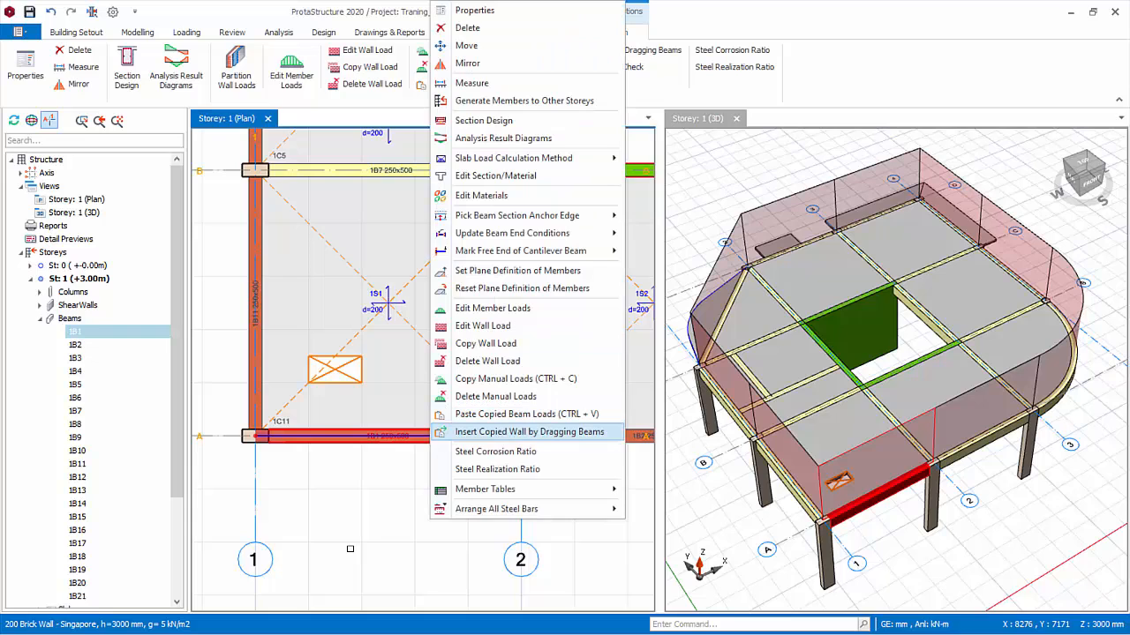
{"action": "left_click", "coordinate": [530, 432]}
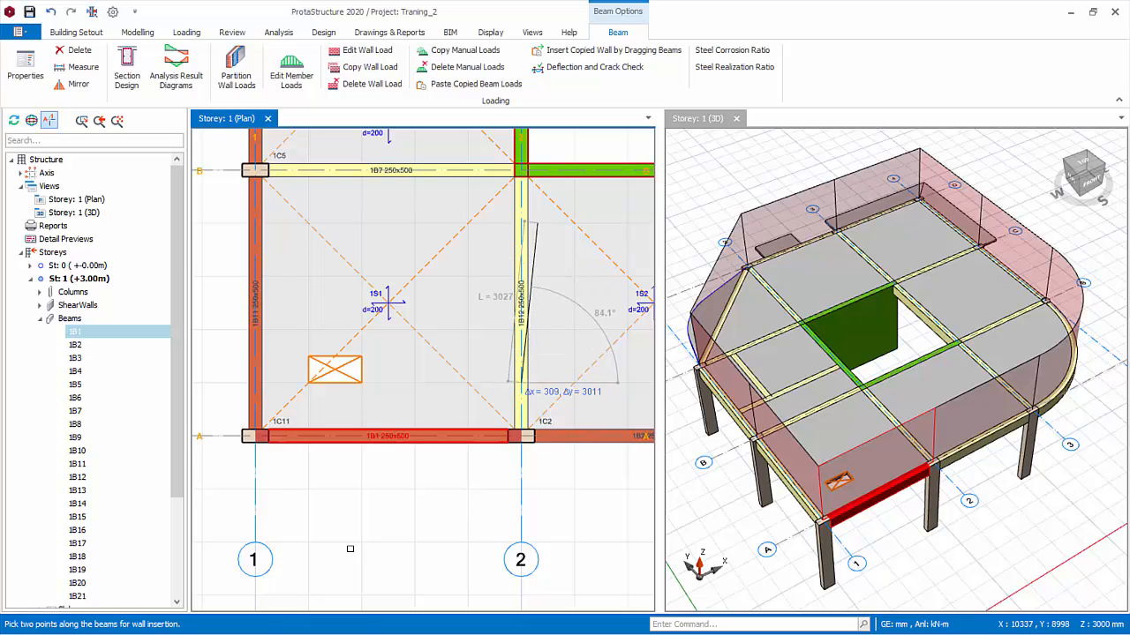
{"action": "left_click", "coordinate": [521, 224]}
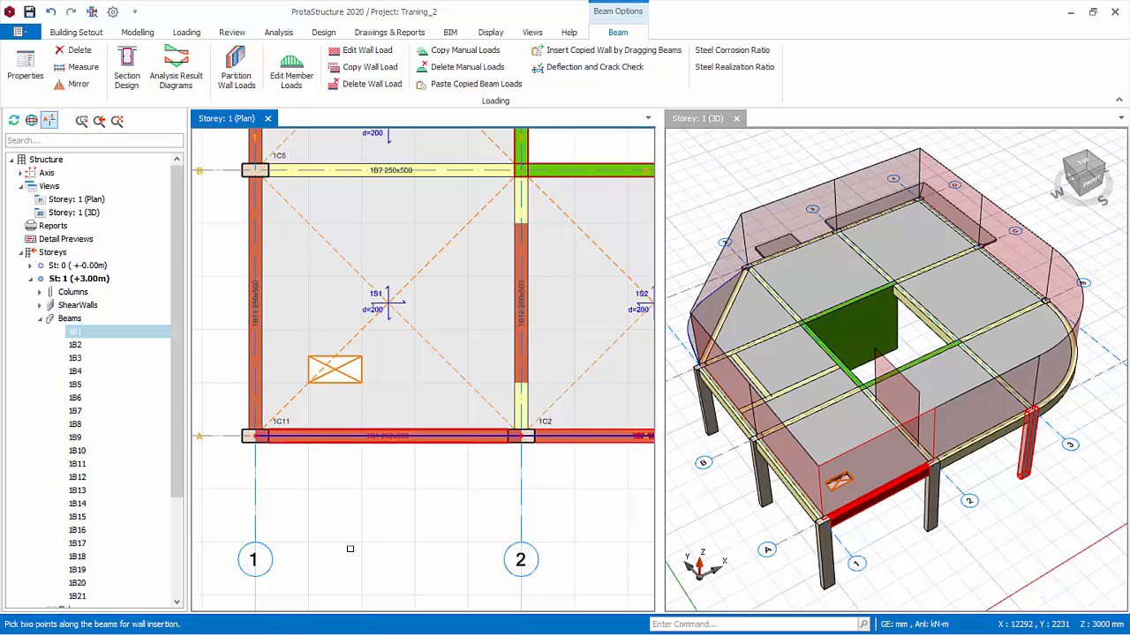
Open the member load form of beam 1B12 and examine the loads transferred from slabs 1S1 and 1S2
{"action": "scroll", "coordinate": [944, 453], "scroll_direction": "up", "scroll_amount": 3}
{"action": "middle_click_drag", "start_coordinate": [944, 453], "coordinate": [1059, 393]}
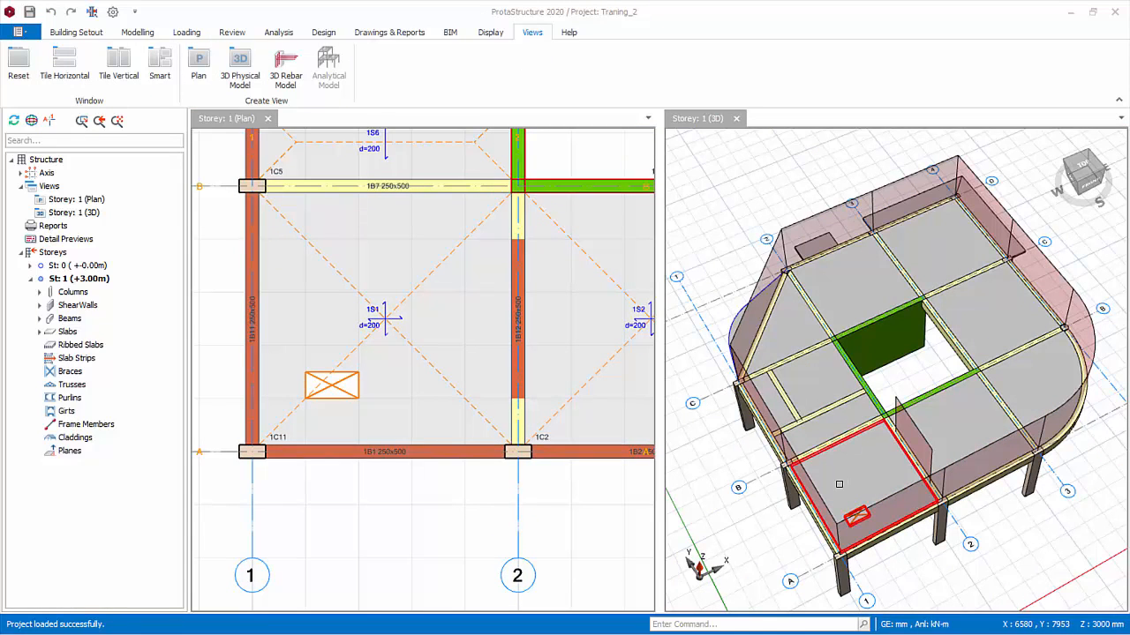
{"action": "mouse_move", "coordinate": [812, 477]}
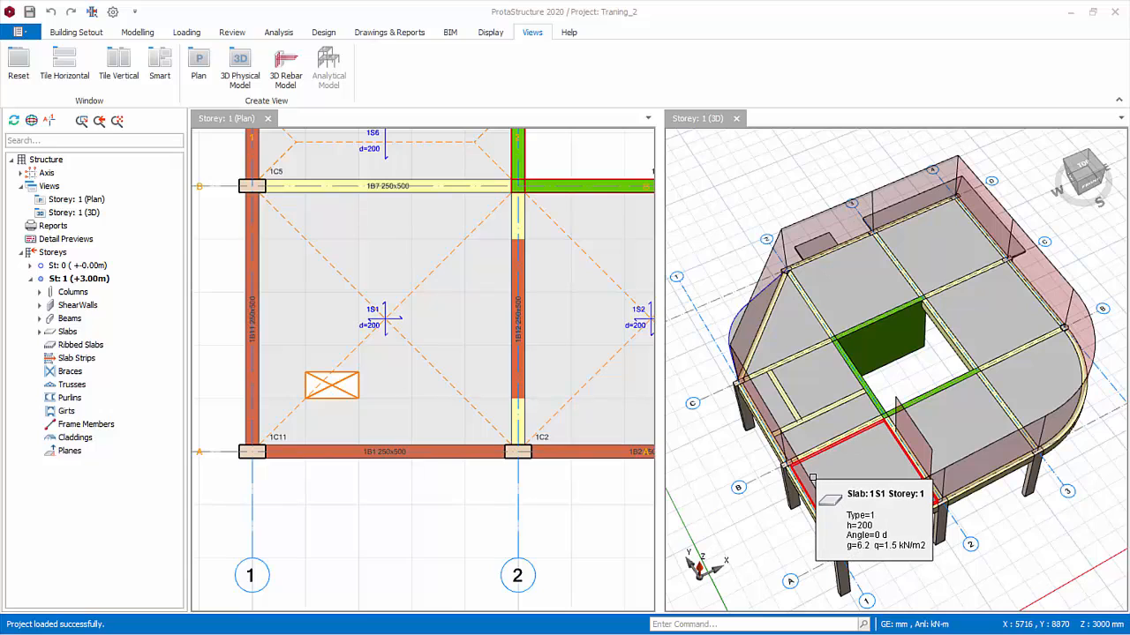
{"action": "left_click", "coordinate": [510, 391]}
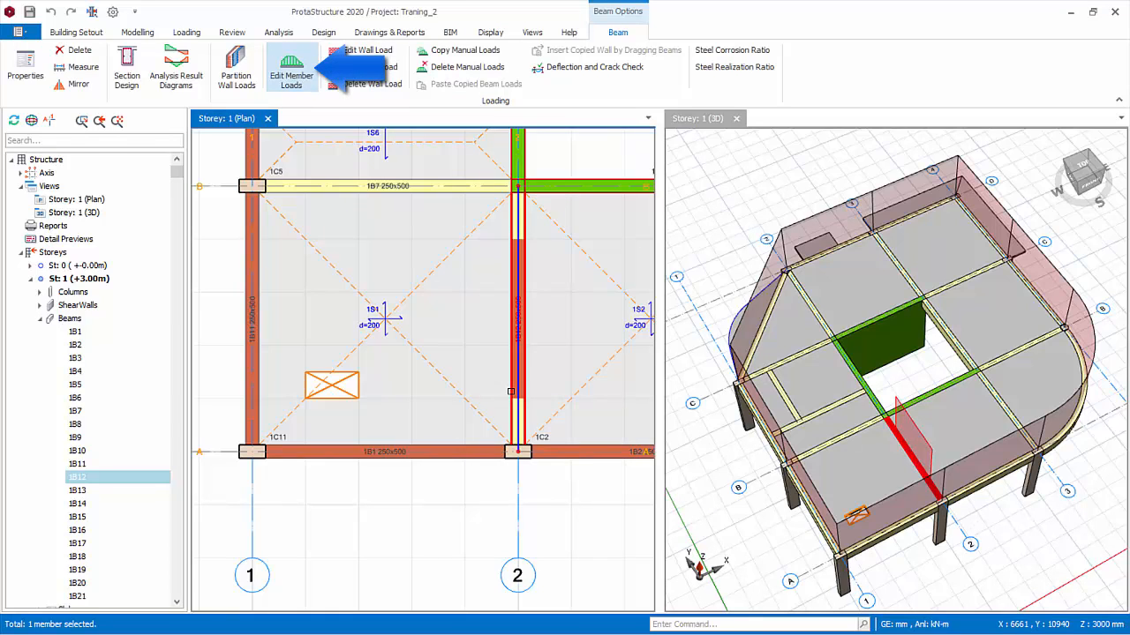
{"action": "left_click", "coordinate": [291, 68]}
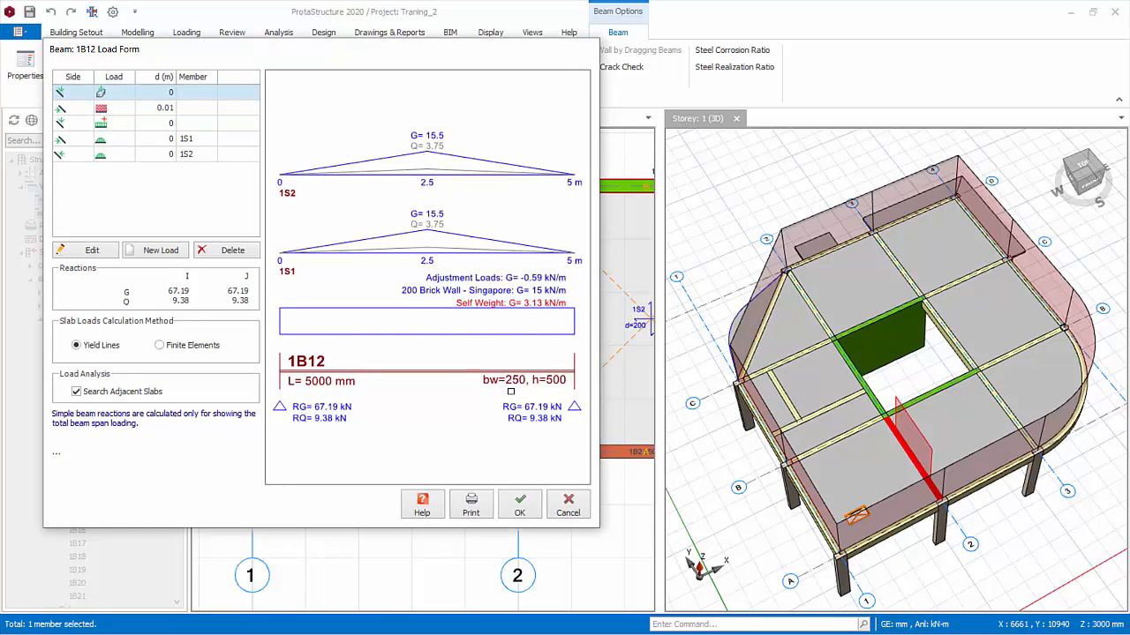
{"action": "left_click_drag", "start_coordinate": [321, 49], "coordinate": [487, 74]}
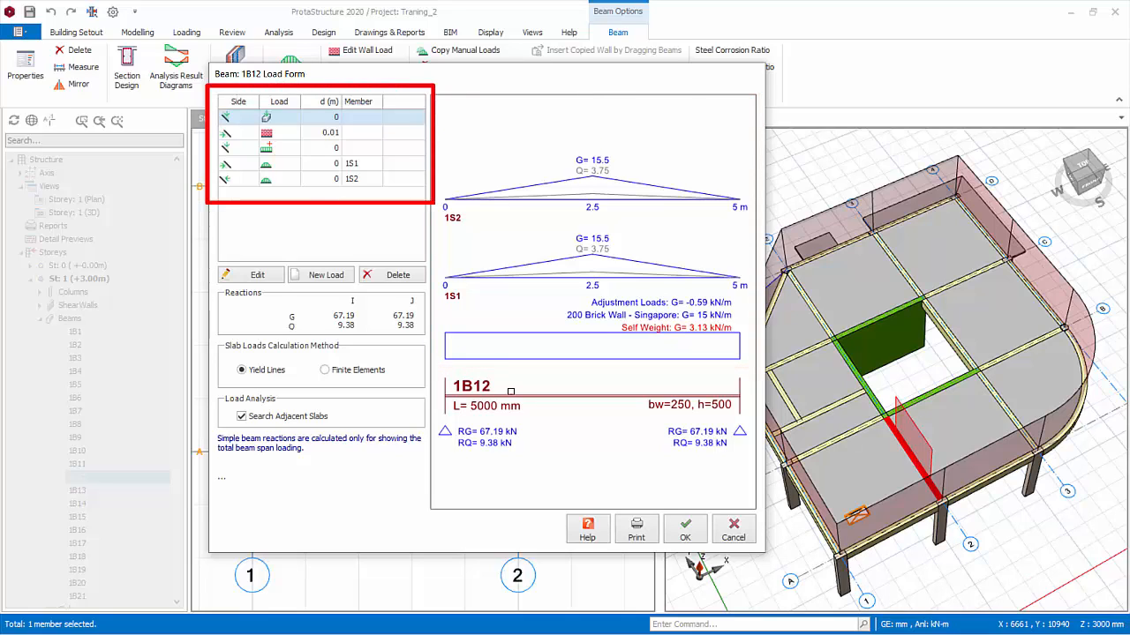
{"action": "left_click", "coordinate": [361, 165]}
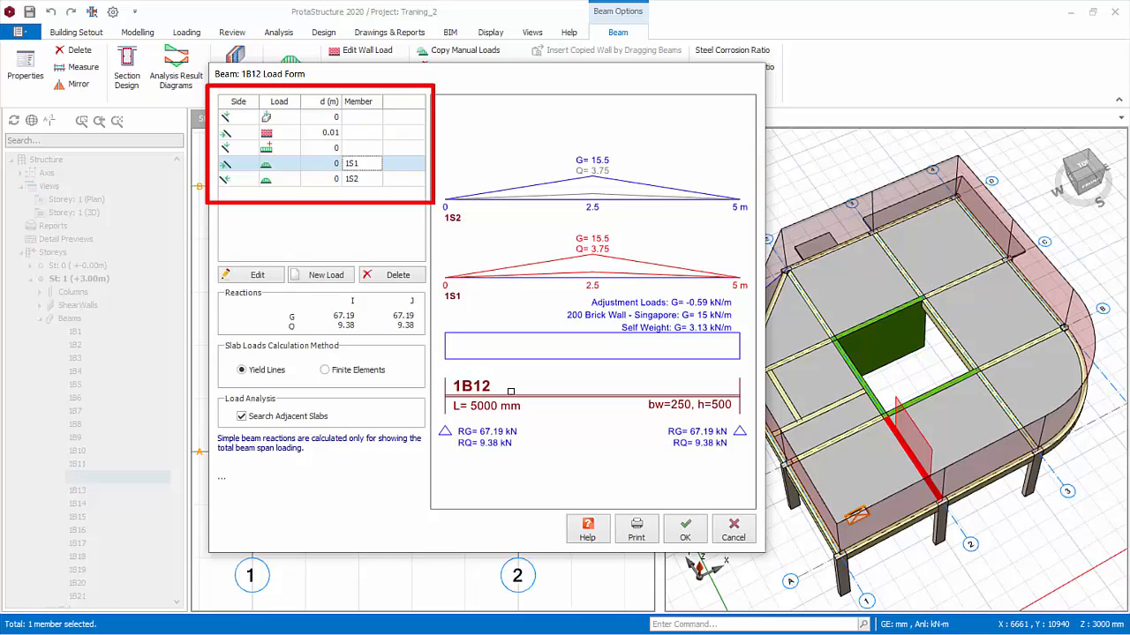
{"action": "left_click", "coordinate": [362, 179]}
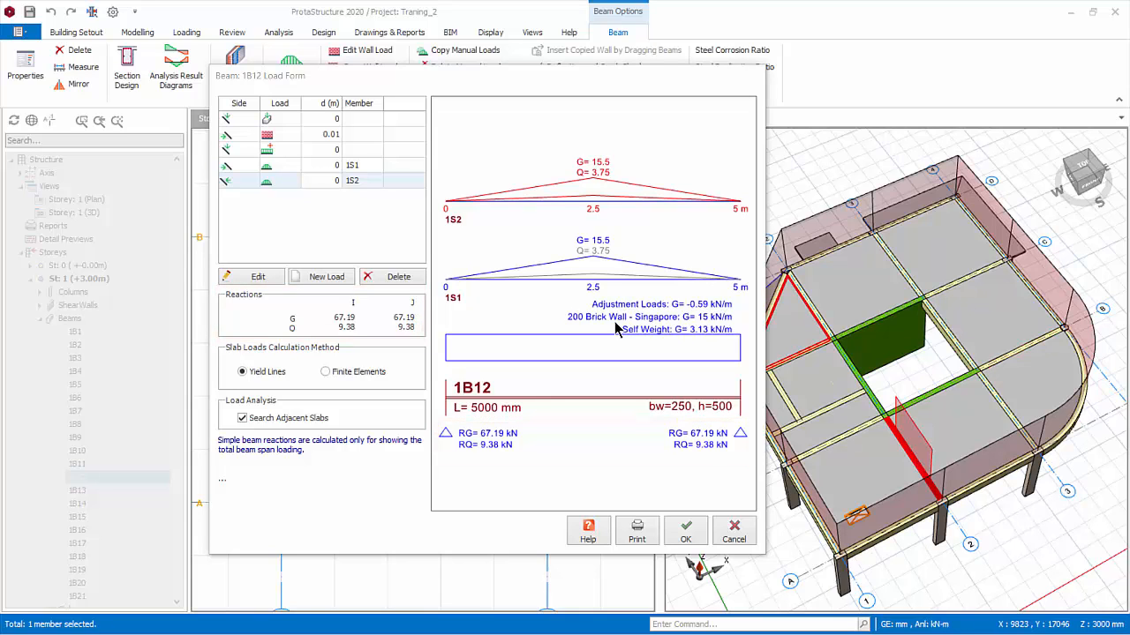
Create a new distributed load on beam 1B12 and choose the uniform rectangular load shape for it
{"action": "left_click", "coordinate": [327, 277]}
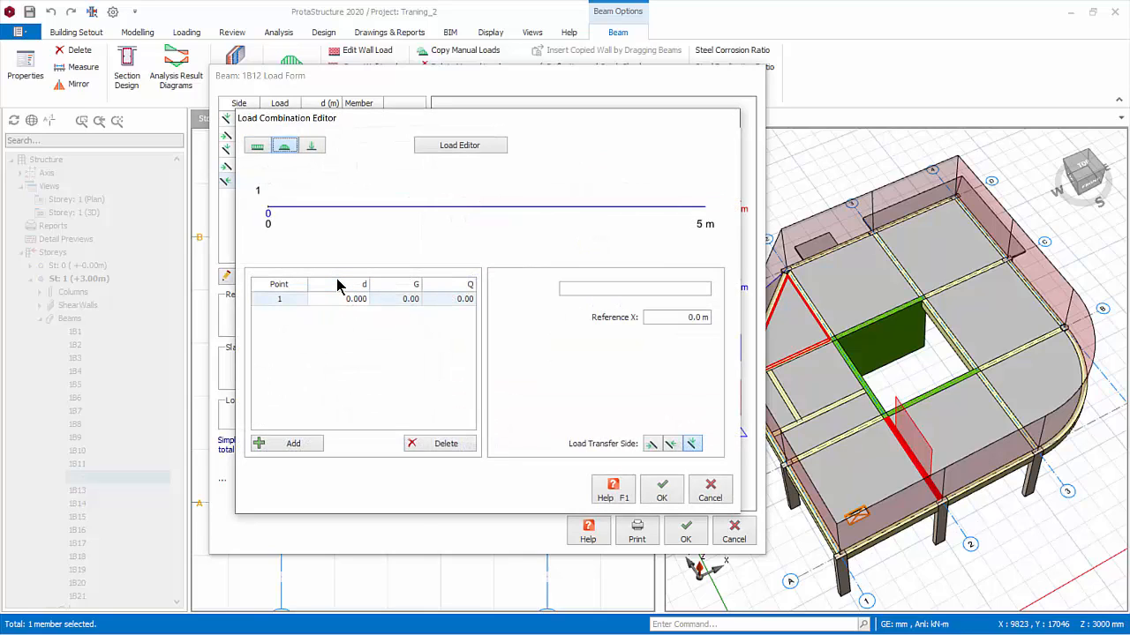
{"action": "key", "text": "Left"}
{"action": "key", "text": "Right"}
{"action": "key", "text": "Right"}
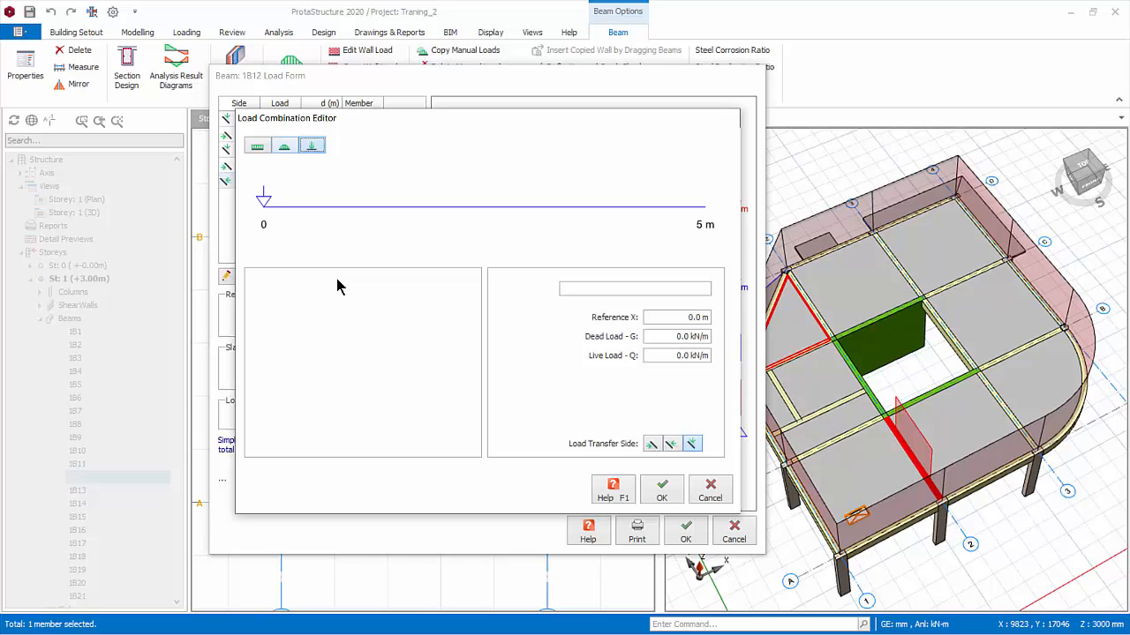
{"action": "key", "text": "Left"}
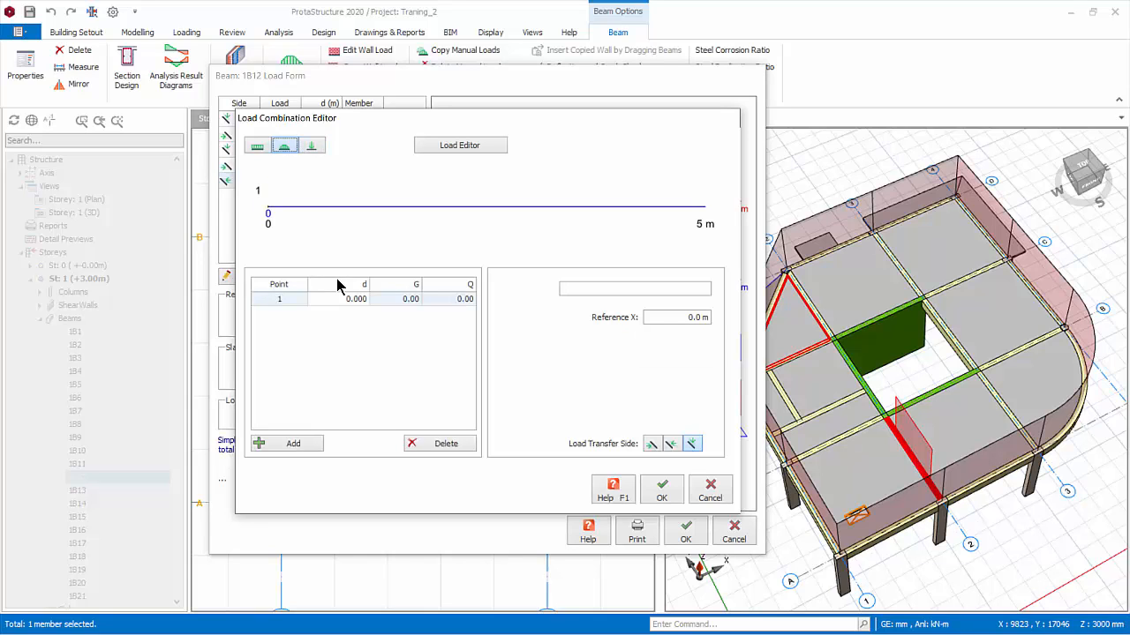
{"action": "key", "text": "Tab"}
{"action": "key", "text": "Return"}
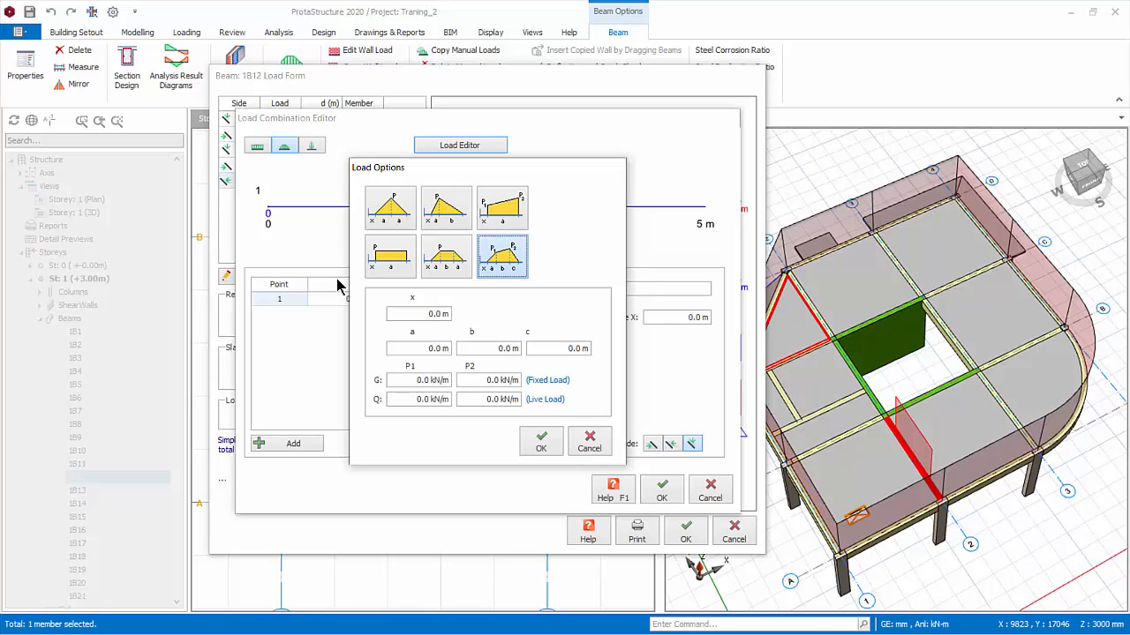
{"action": "left_click", "coordinate": [390, 257]}
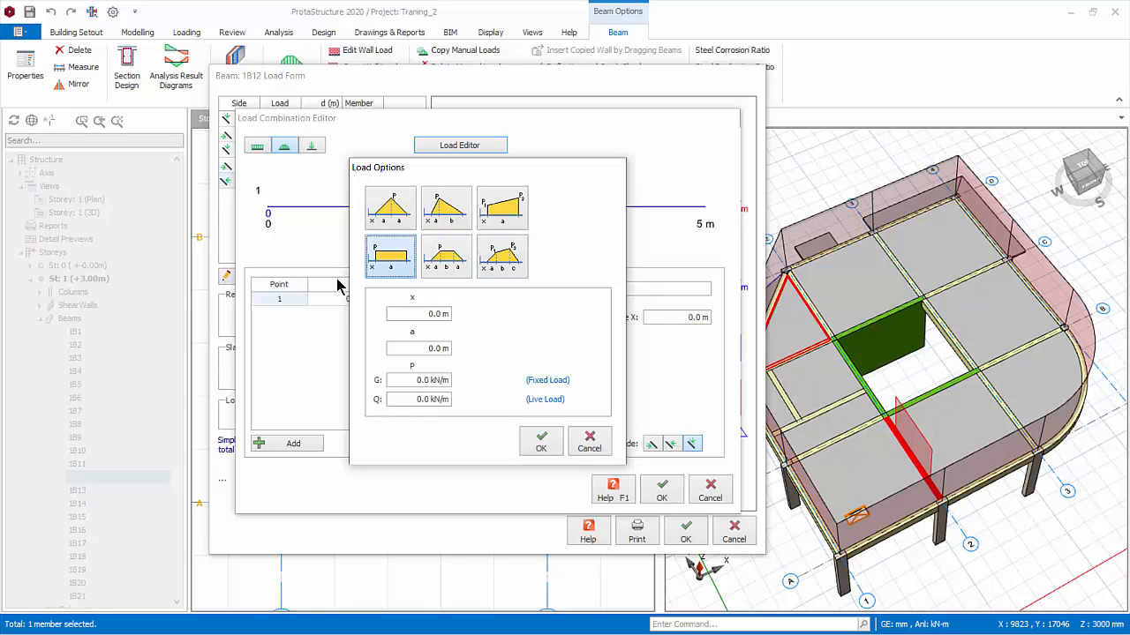
Define the rectangular load with x 1 m, a 2 m, fixed load G 4 kN/m and live load Q 3 kN/m
{"action": "key", "text": "Tab"}
{"action": "type", "text": "1"}
{"action": "key", "text": "Tab"}
{"action": "type", "text": "2"}
{"action": "key", "text": "Tab"}
{"action": "type", "text": "4"}
{"action": "key", "text": "Tab"}
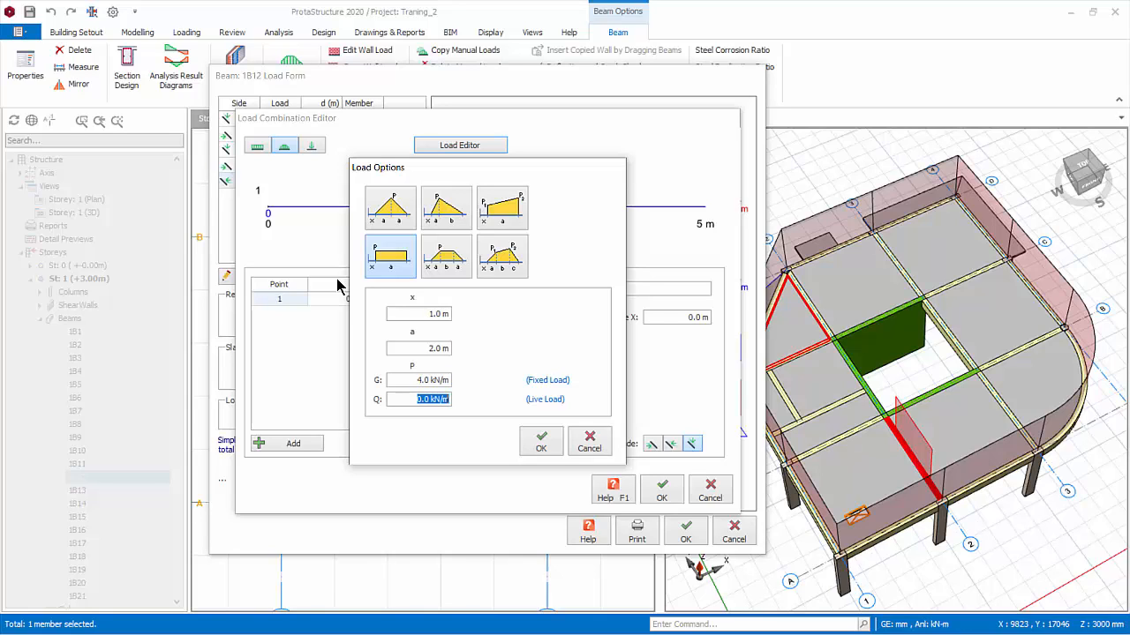
{"action": "type", "text": "3"}
{"action": "key", "text": "Tab"}
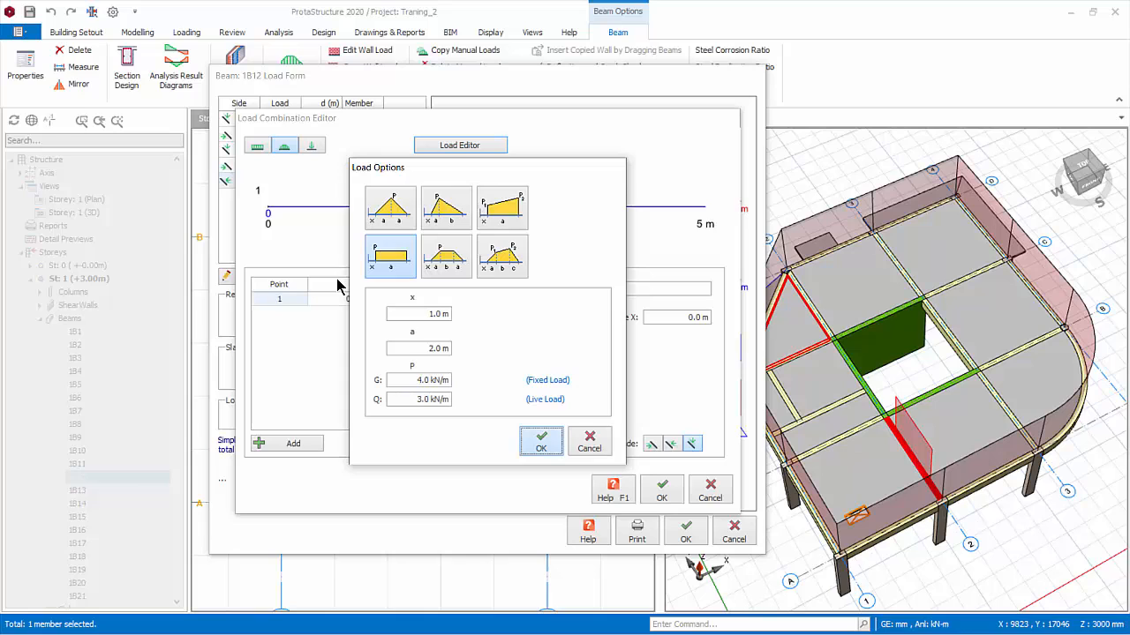
{"action": "key", "text": "Return"}
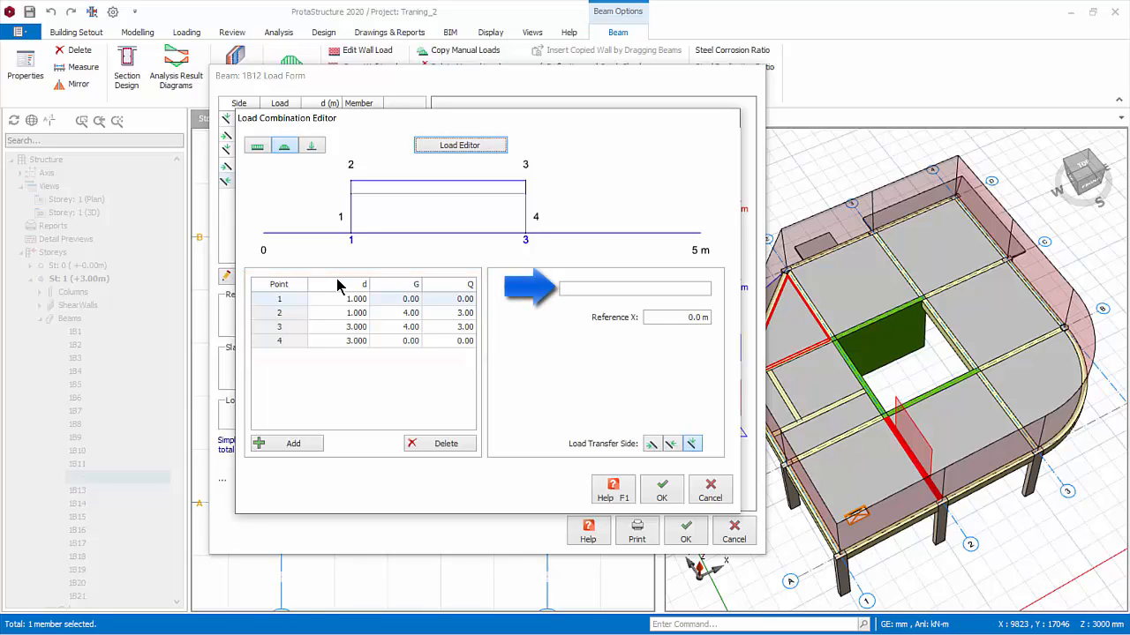
Label the load Staircase, set its Reference X to 1 m and add it to the beam's loads
{"action": "key", "text": "Tab"}
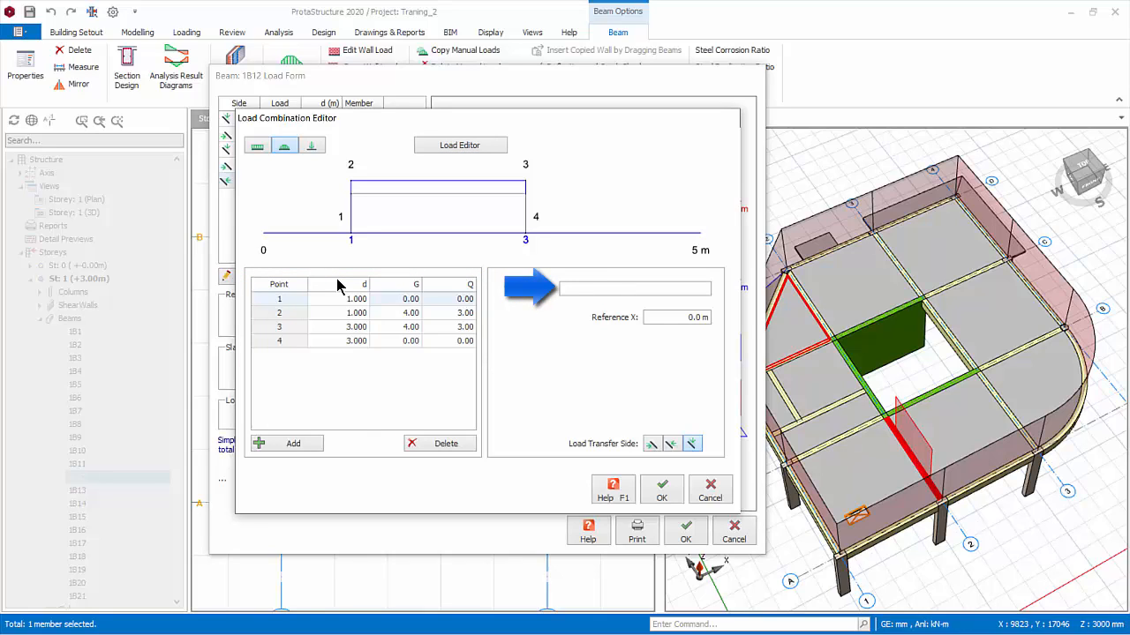
{"action": "type", "text": "Sta"}
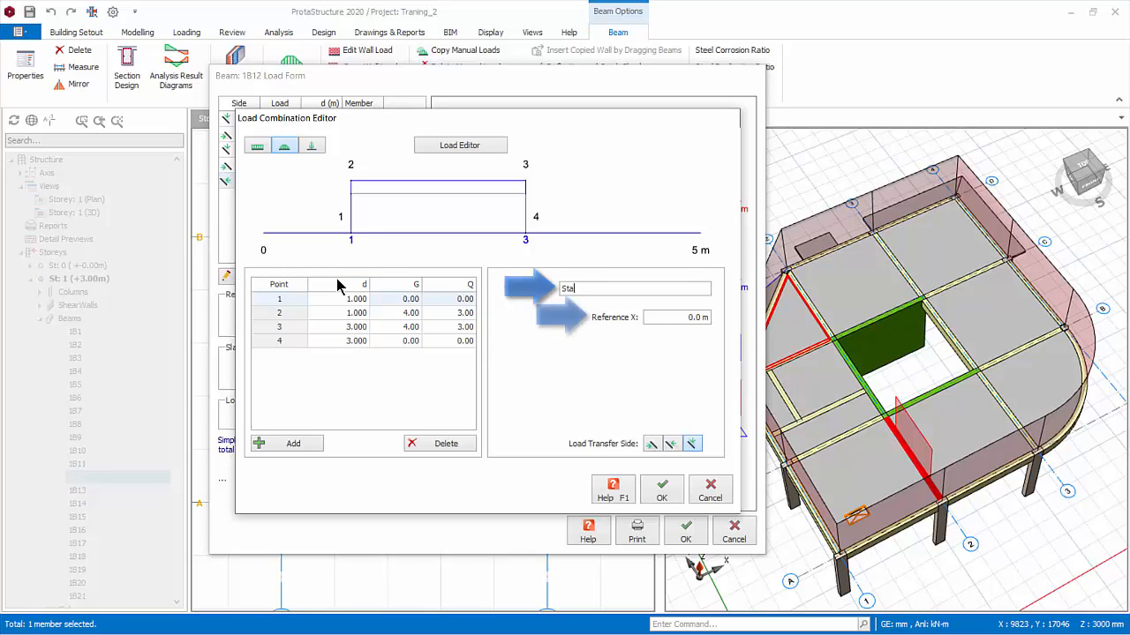
{"action": "type", "text": "ircase"}
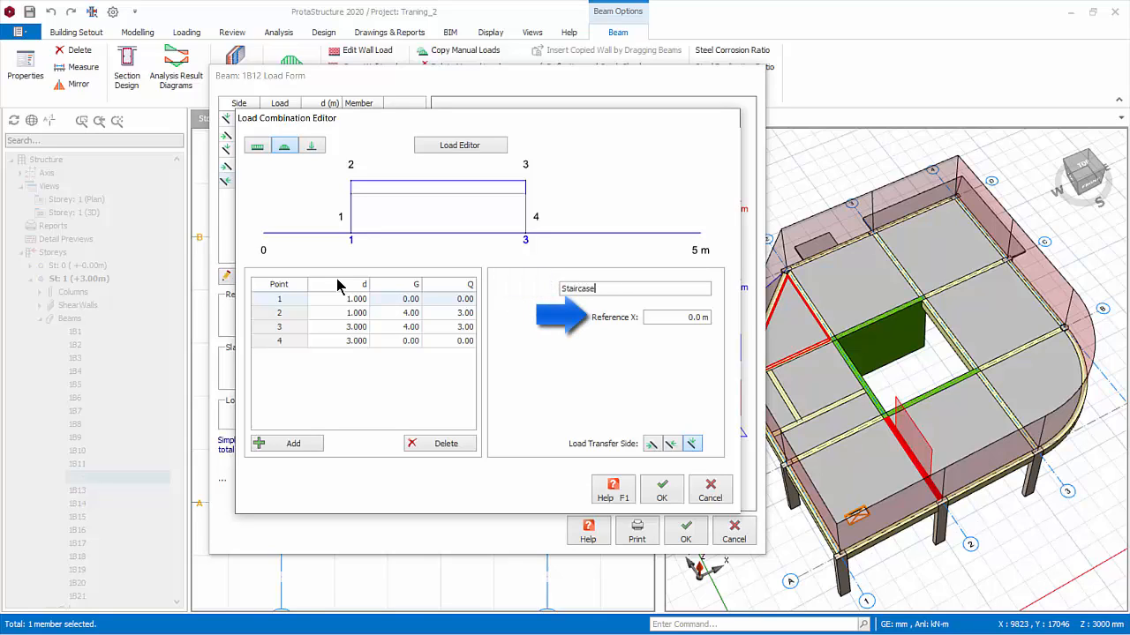
{"action": "key", "text": "Tab"}
{"action": "type", "text": "1"}
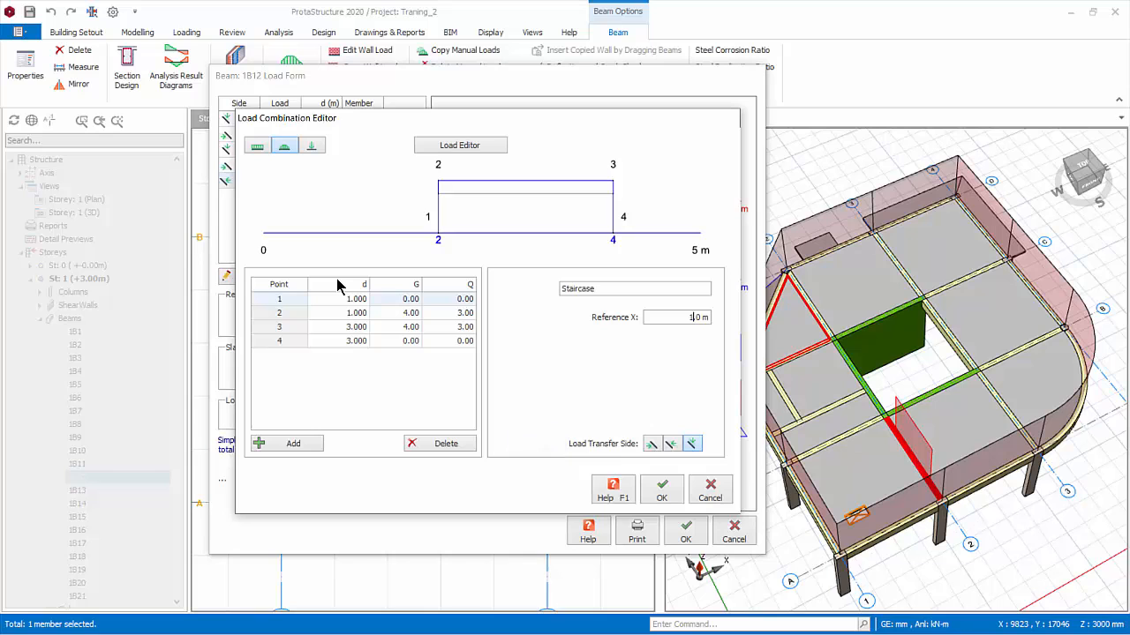
{"action": "key", "text": "Return"}
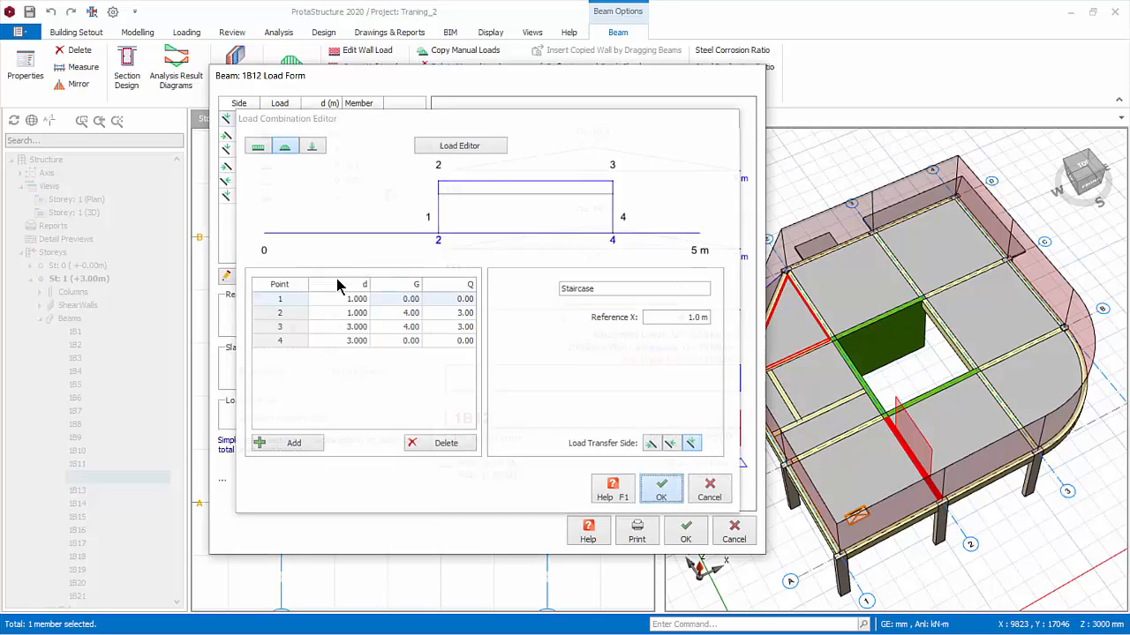